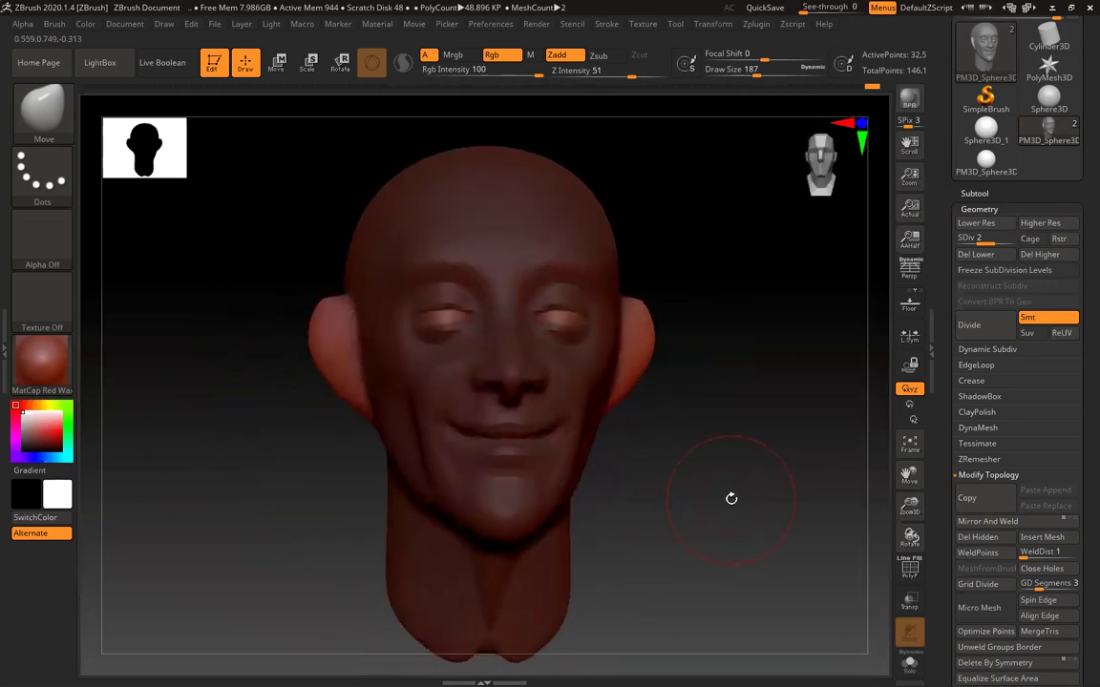
- Clear the head's mask and zoom in on a left-side profile, then bring up the brush list
key(ctrl)
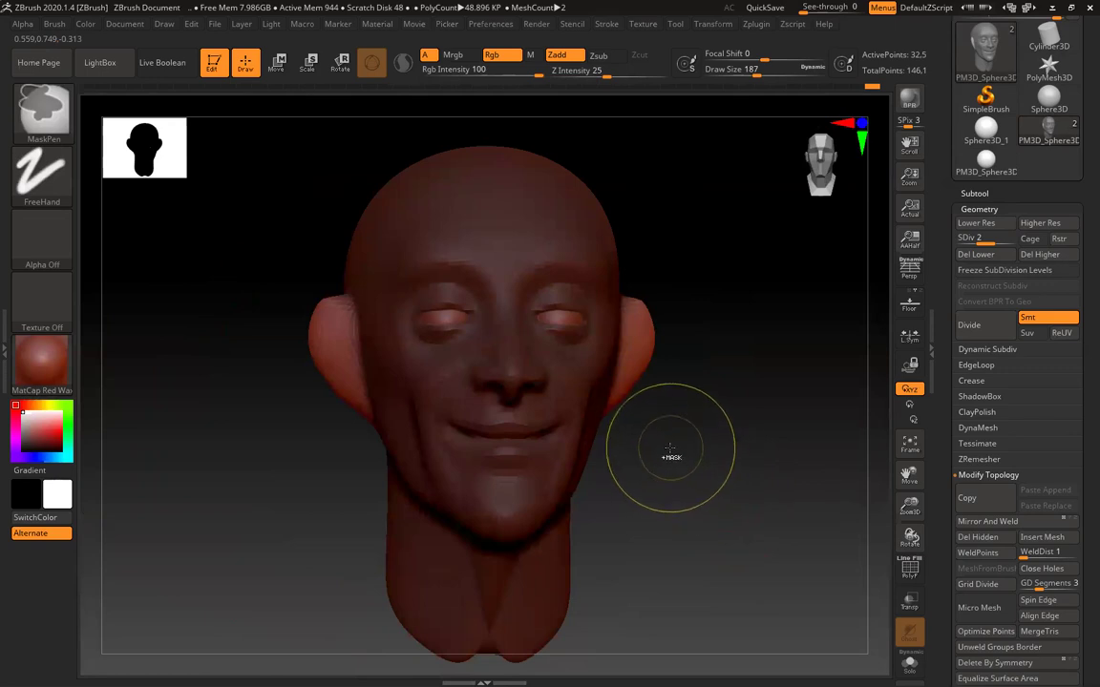
ctrl+drag(670, 449, 773, 547)
drag(750, 502, 205, 448)
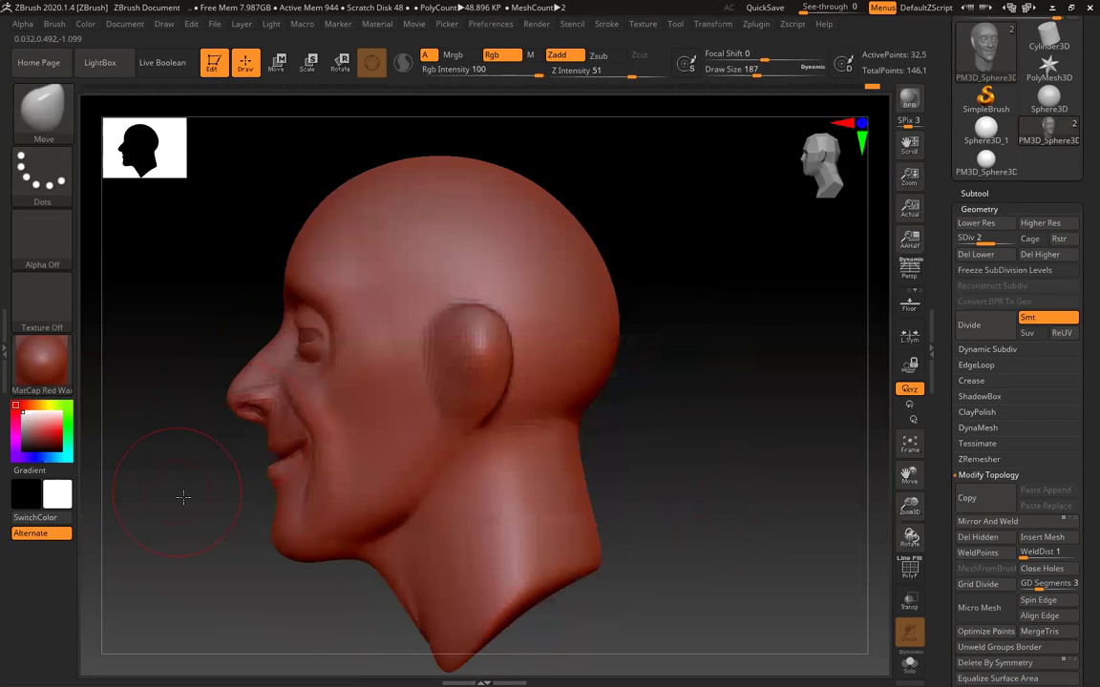
mouse_move(184, 496)
mouse_down()
mouse_move(169, 483)
mouse_move(222, 374)
mouse_up()
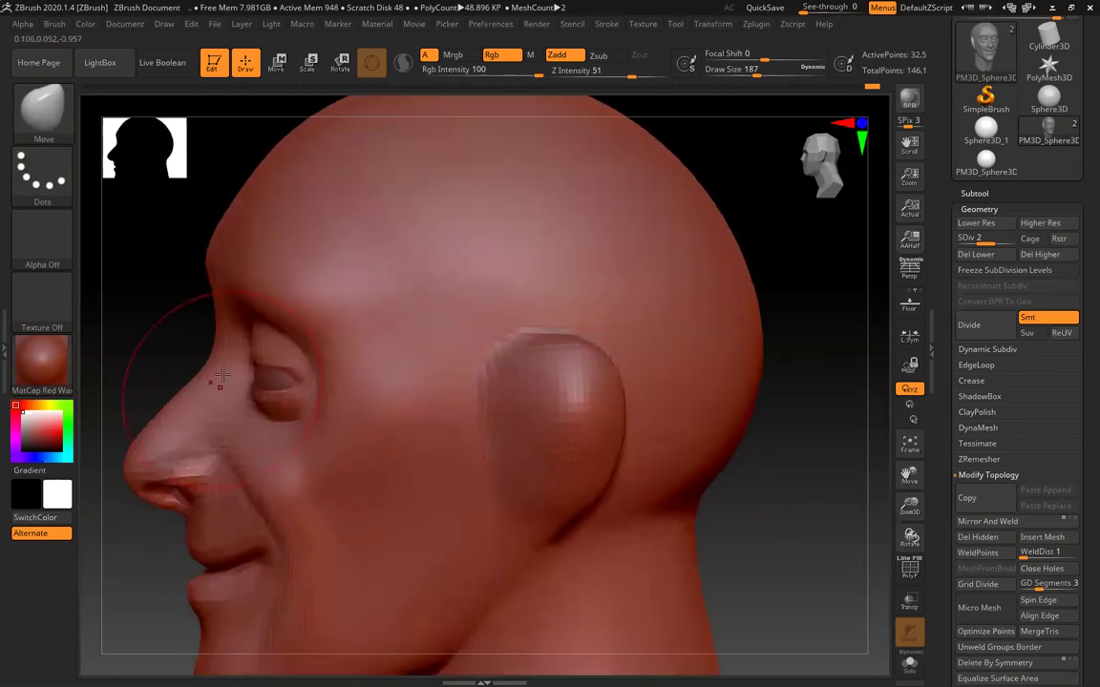
click(50, 108)
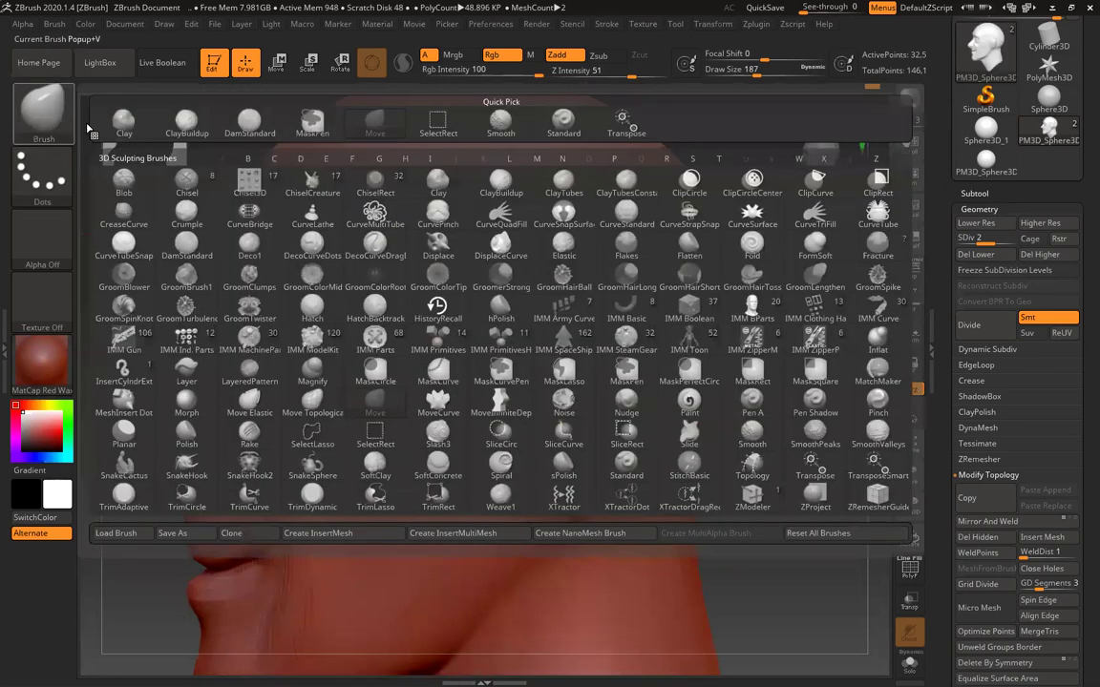
- Select the Standard brush in Zsub mode with draw size 87
click(559, 124)
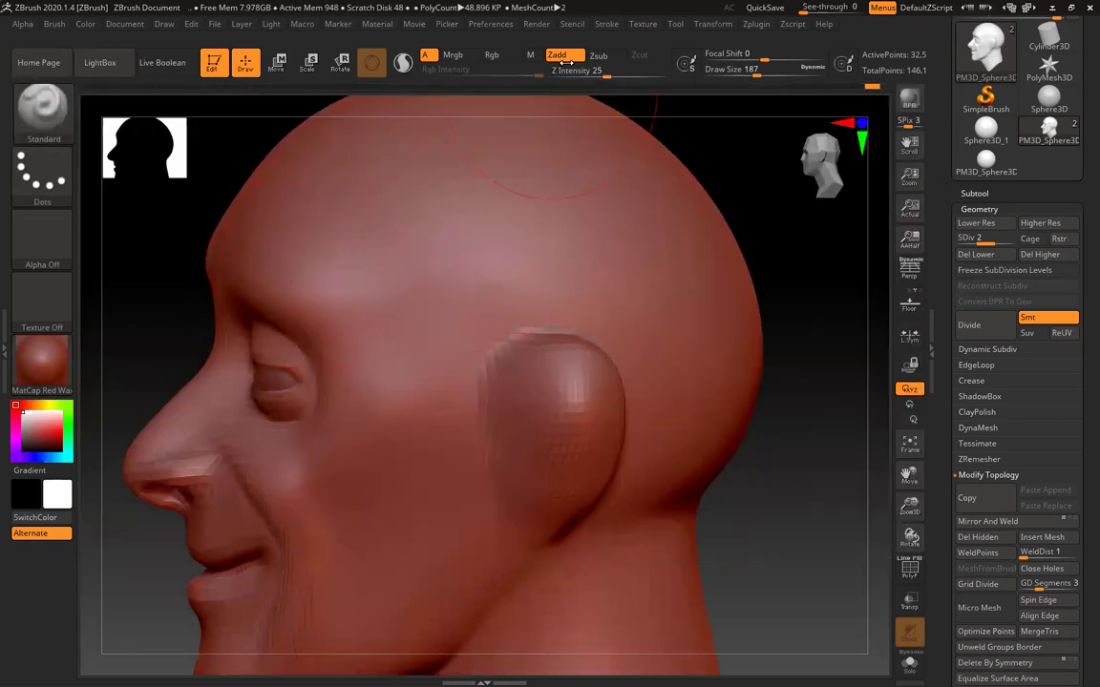
key(alt)
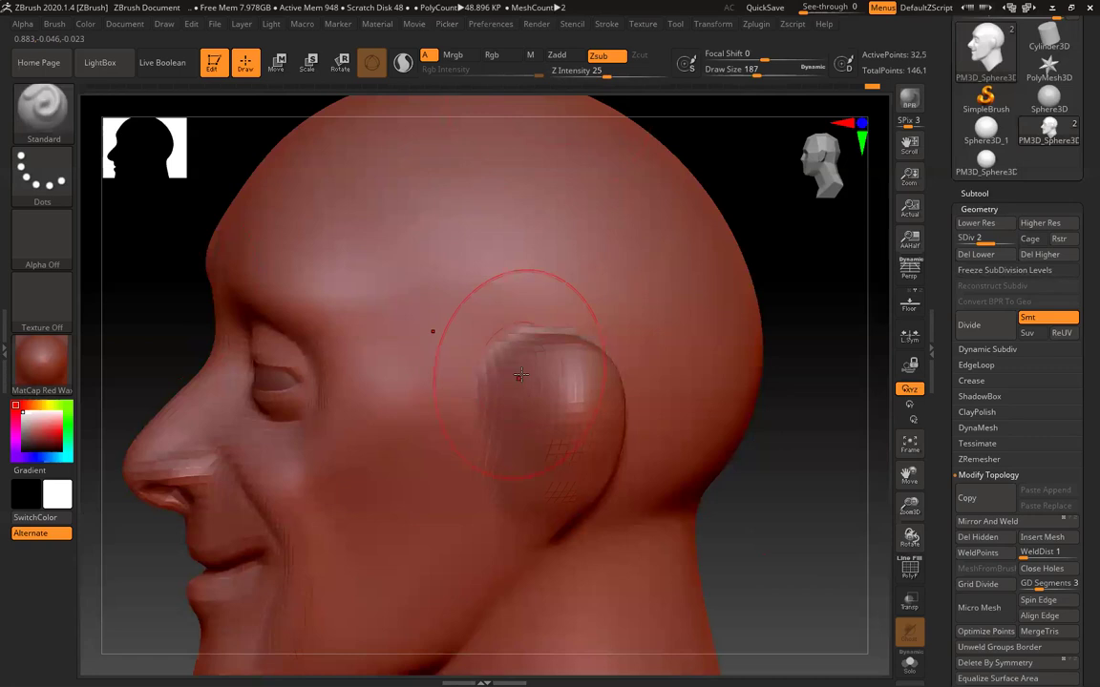
key(s)
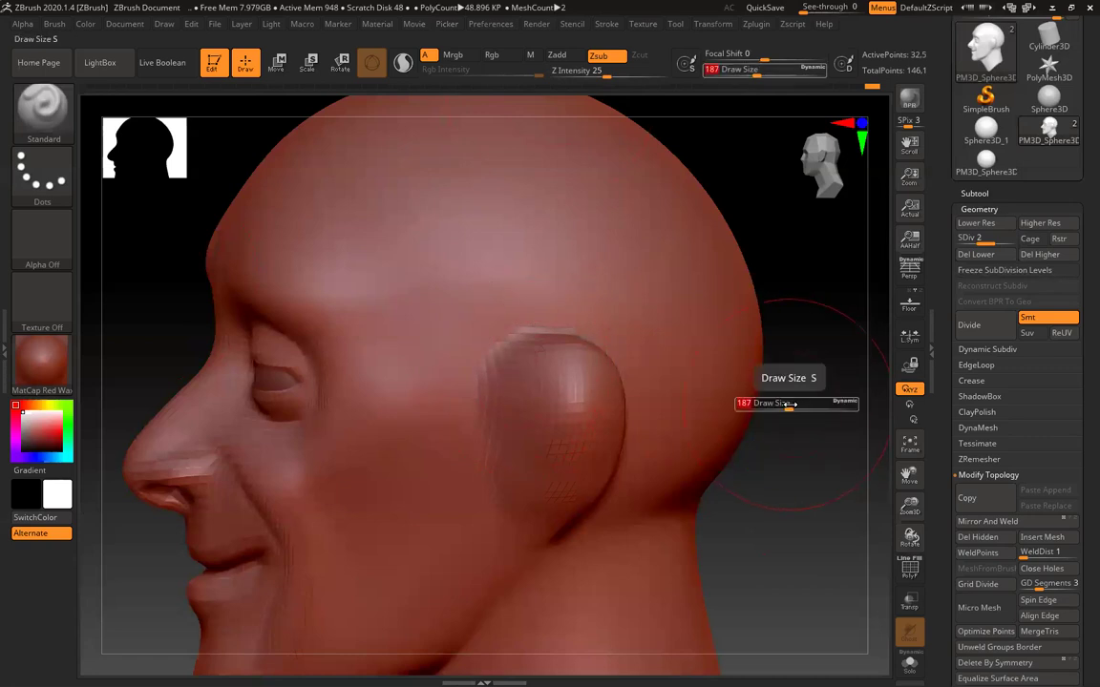
drag(791, 403, 771, 408)
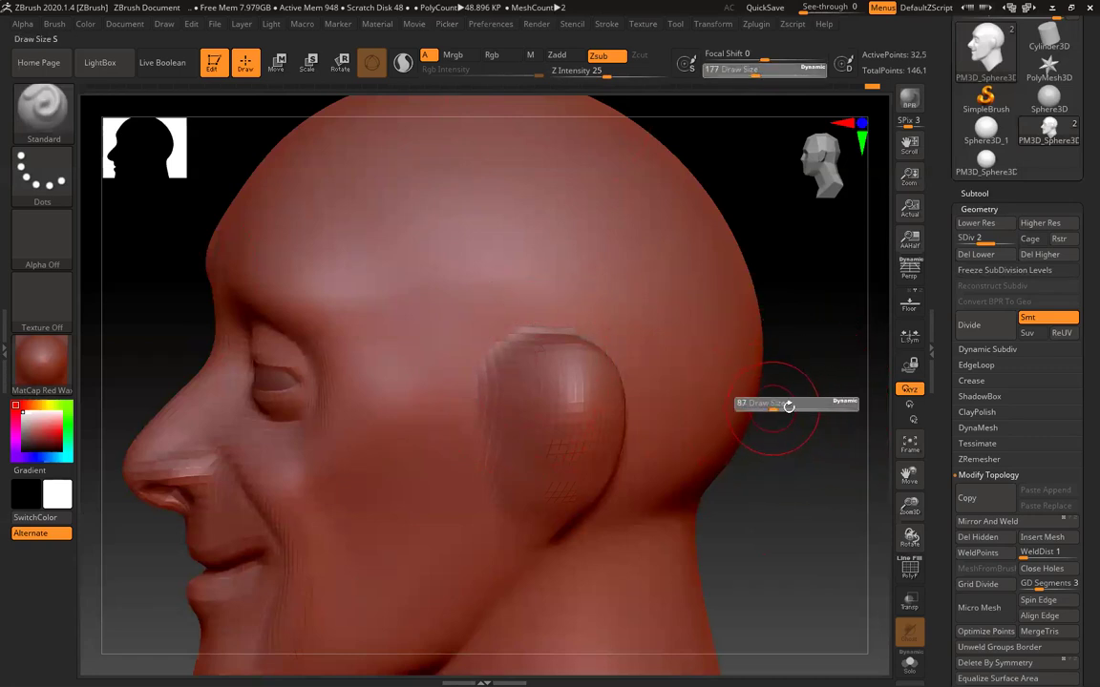
- Carve a hollow and deepened grooves into the inner ear
mouse_move(558, 381)
mouse_down()
mouse_move(511, 401)
mouse_move(482, 378)
mouse_move(570, 402)
mouse_move(515, 420)
mouse_move(506, 392)
mouse_move(555, 434)
mouse_move(491, 410)
mouse_move(540, 412)
mouse_up()
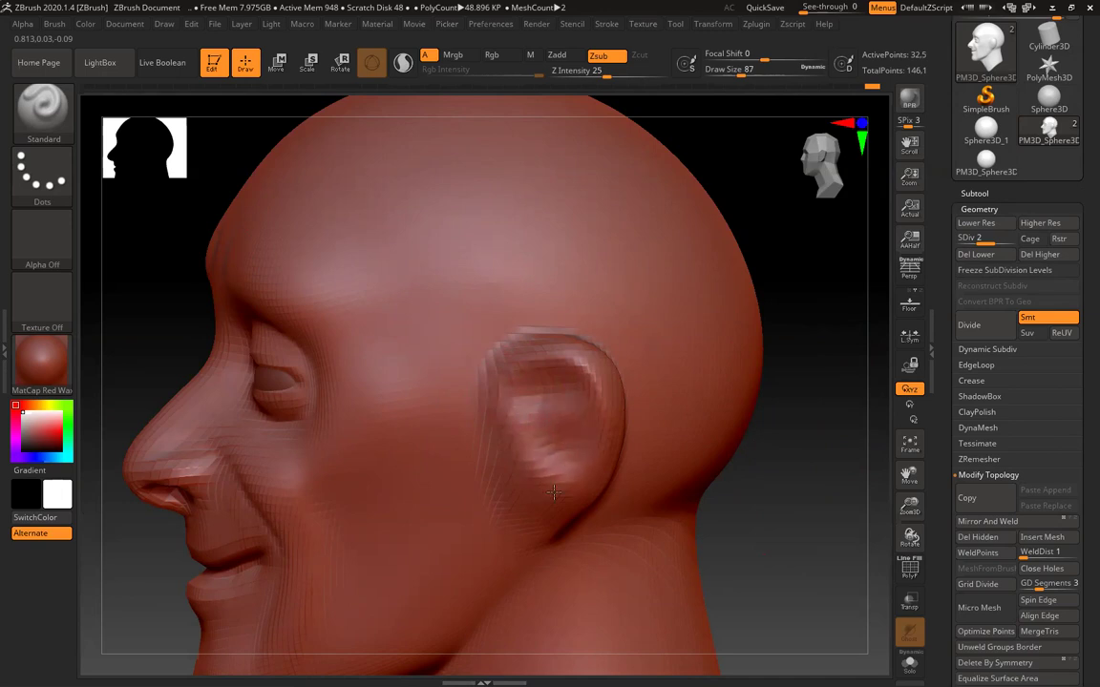
mouse_move(532, 465)
mouse_down()
mouse_move(482, 410)
mouse_move(526, 457)
mouse_move(473, 377)
mouse_move(603, 450)
mouse_up()
mouse_move(810, 508)
mouse_down()
mouse_move(782, 509)
mouse_move(535, 401)
mouse_up()
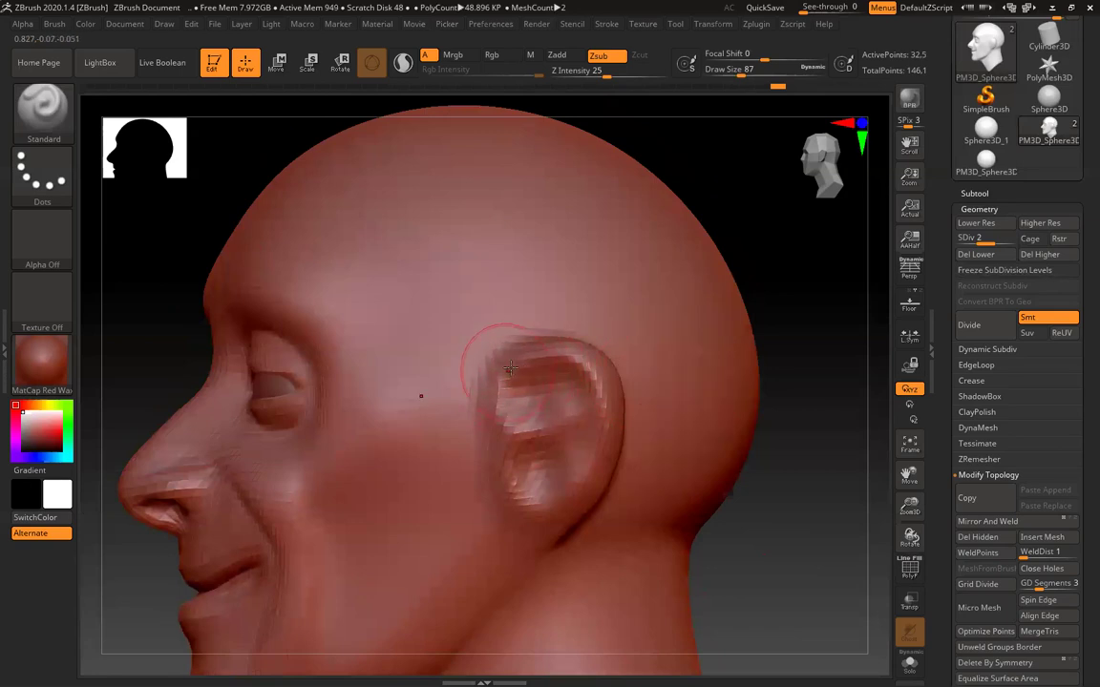
mouse_move(774, 565)
mouse_down()
mouse_move(785, 562)
mouse_move(775, 570)
mouse_move(754, 547)
mouse_move(778, 525)
mouse_move(734, 494)
mouse_move(754, 530)
mouse_move(726, 516)
mouse_up()
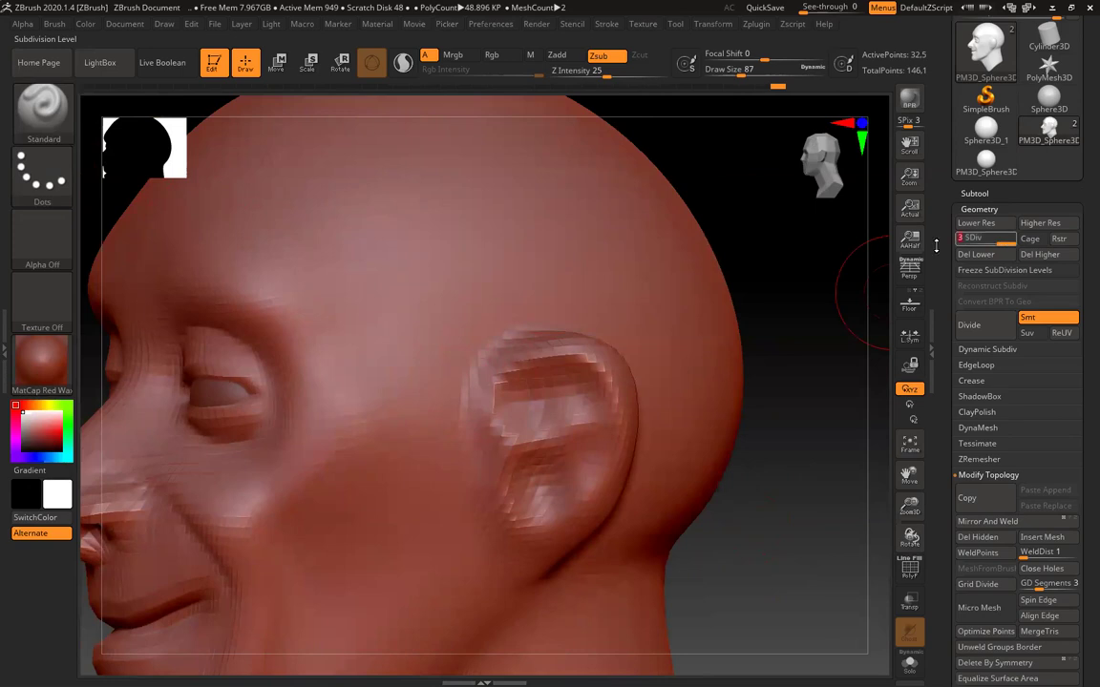
- Raise the mesh to subdivision level 3 and switch to ClayBuildup at draw size 46
key(d)
drag(798, 556, 764, 545)
key(s)
drag(564, 434, 549, 435)
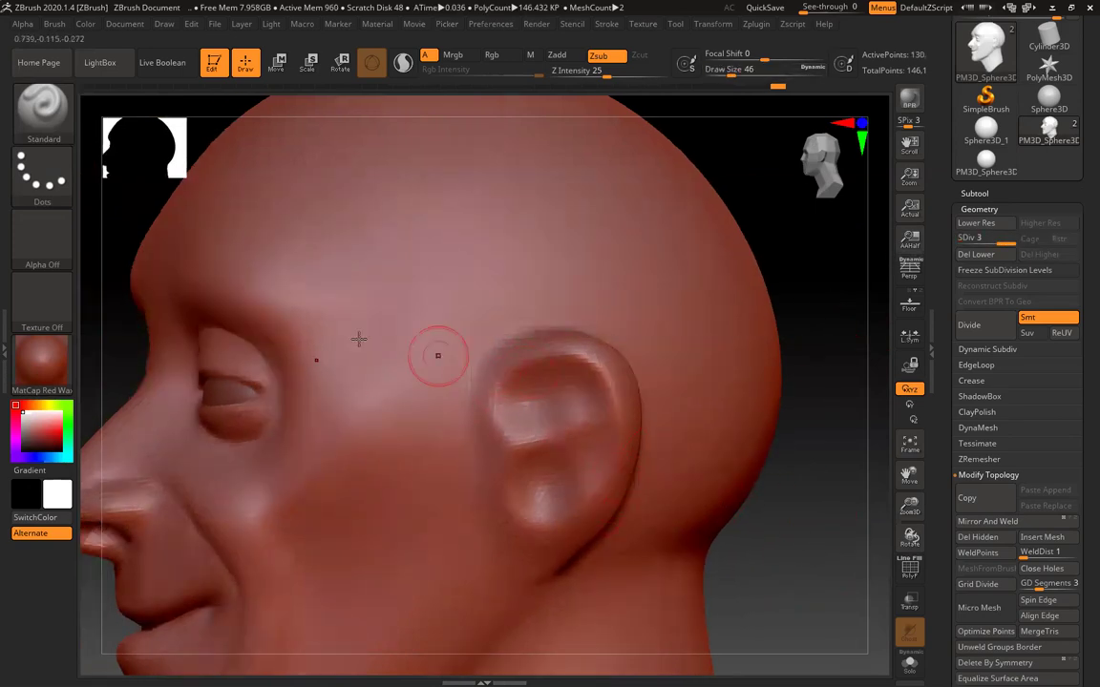
click(43, 106)
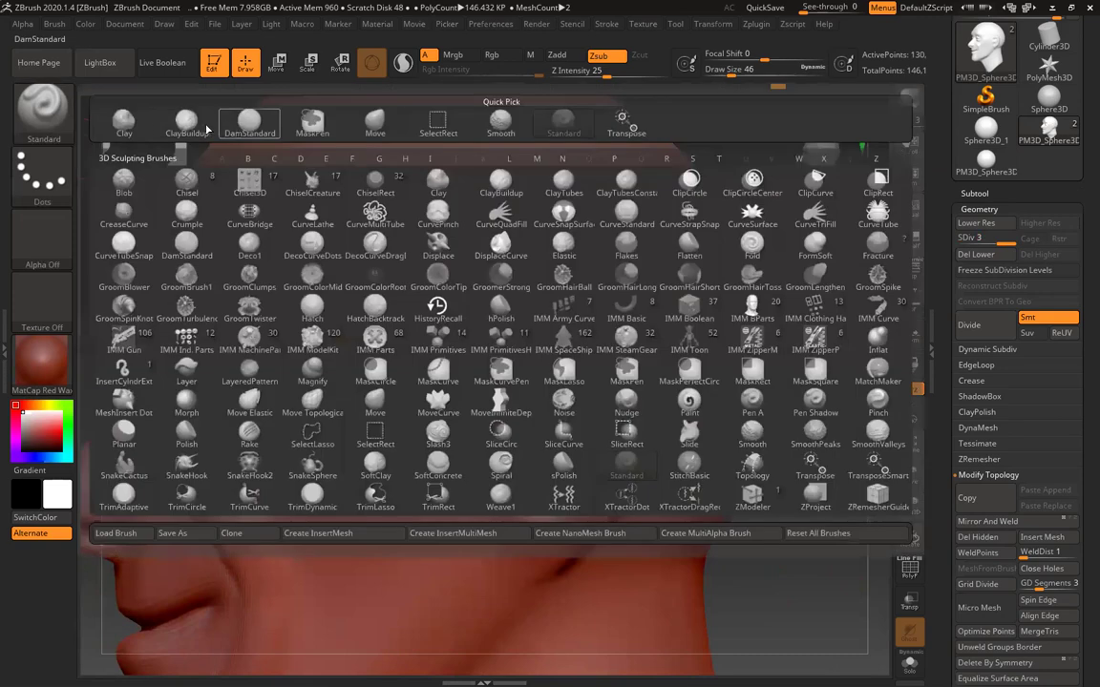
click(188, 122)
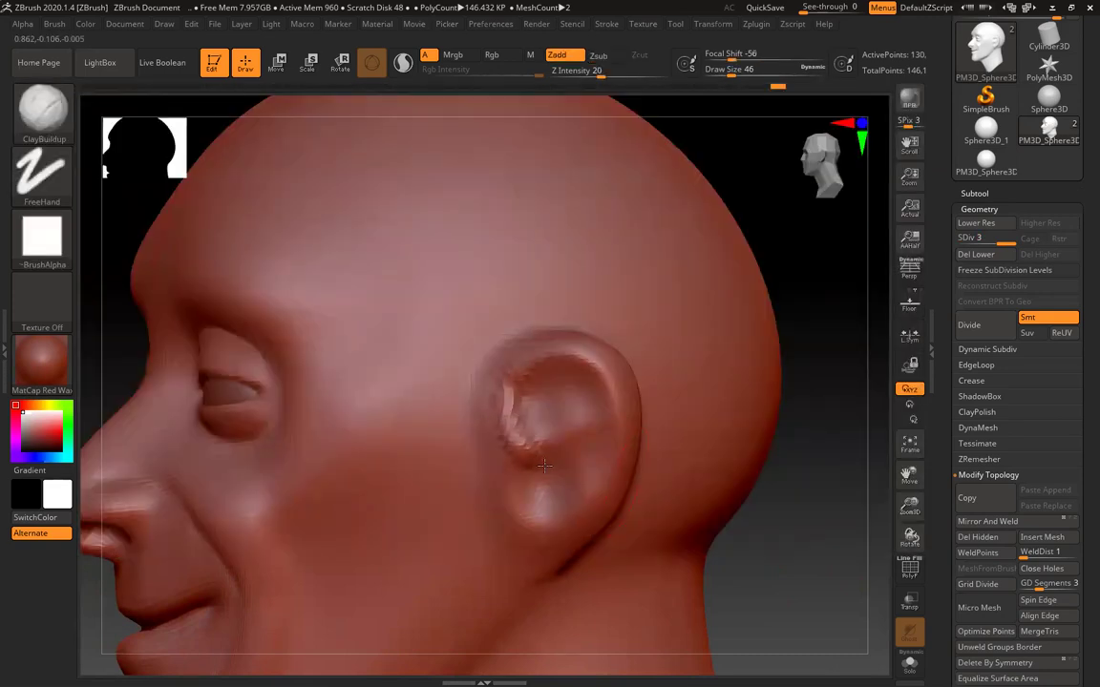
- Build up the inner ear ridge and upper rim, then hollow out the earlobe
mouse_move(537, 460)
mouse_down()
mouse_move(506, 426)
mouse_move(505, 406)
mouse_up()
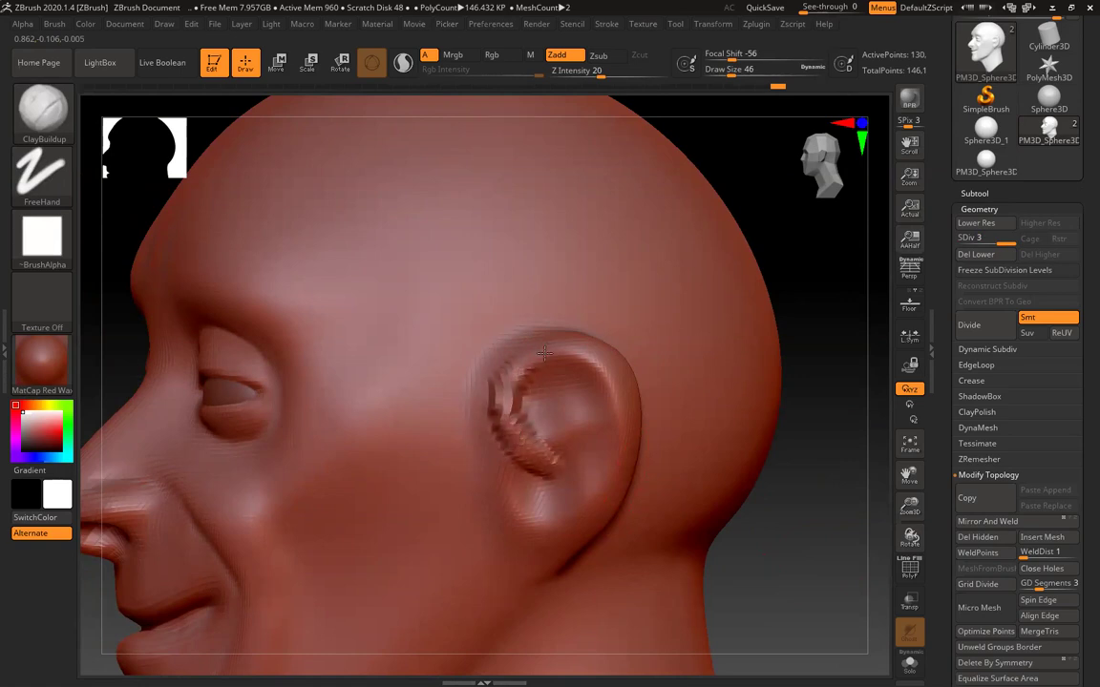
drag(534, 360, 646, 448)
mouse_move(750, 540)
mouse_down()
mouse_move(798, 535)
mouse_move(766, 534)
mouse_move(726, 487)
mouse_up()
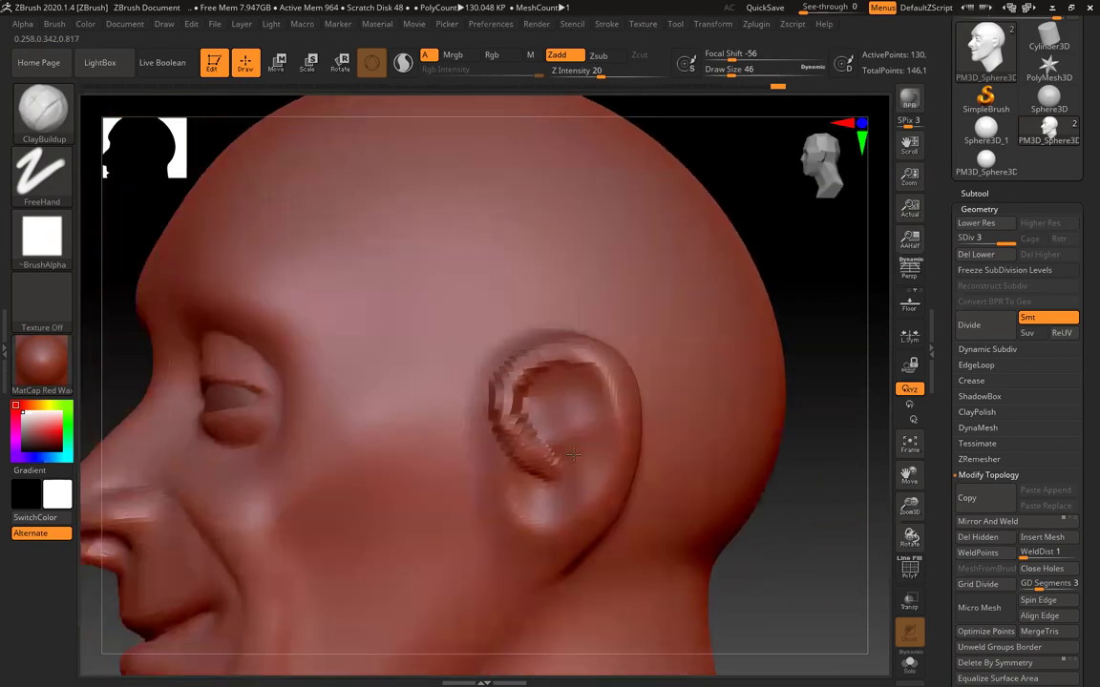
drag(573, 456, 561, 420)
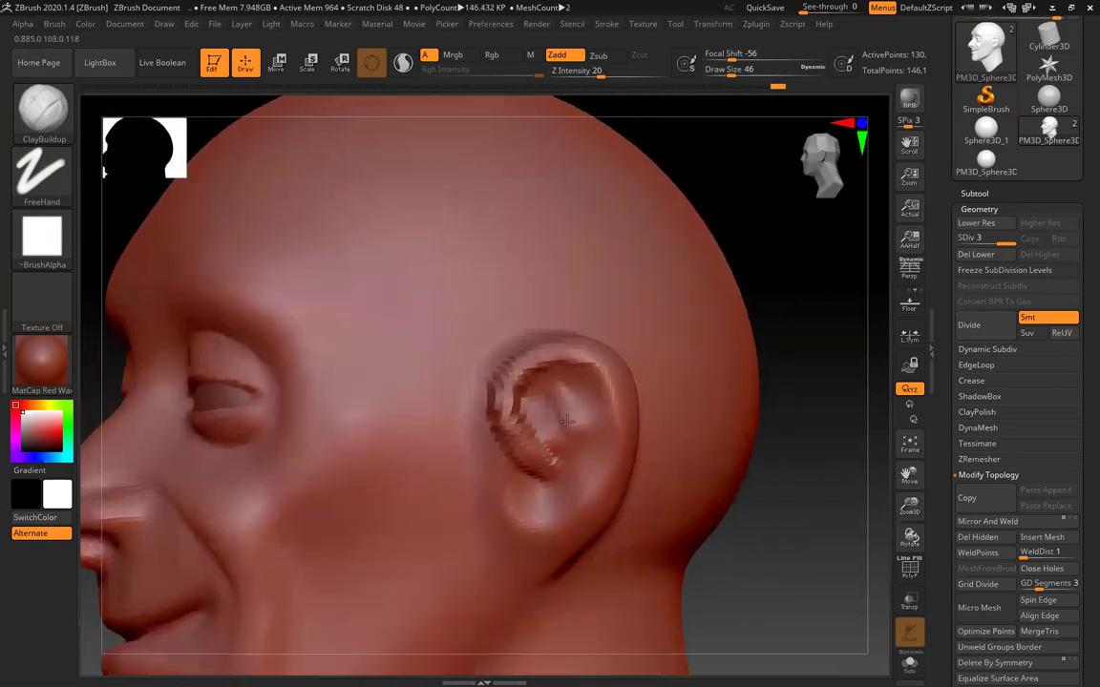
key(ctrl)
key(ctrl)
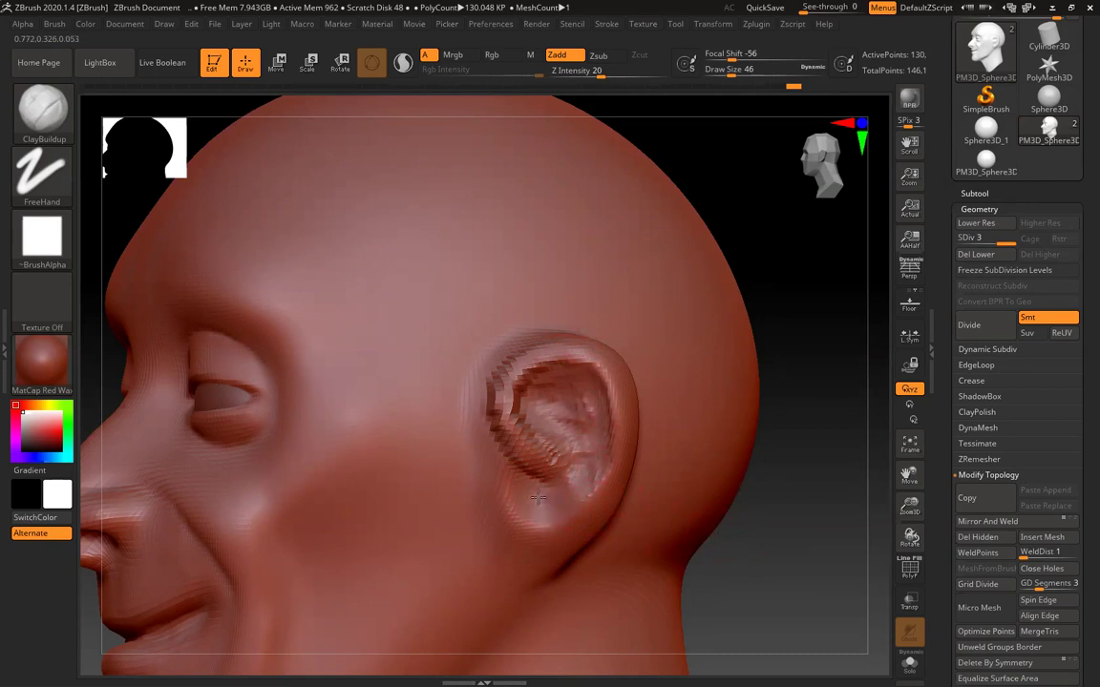
drag(524, 503, 540, 506)
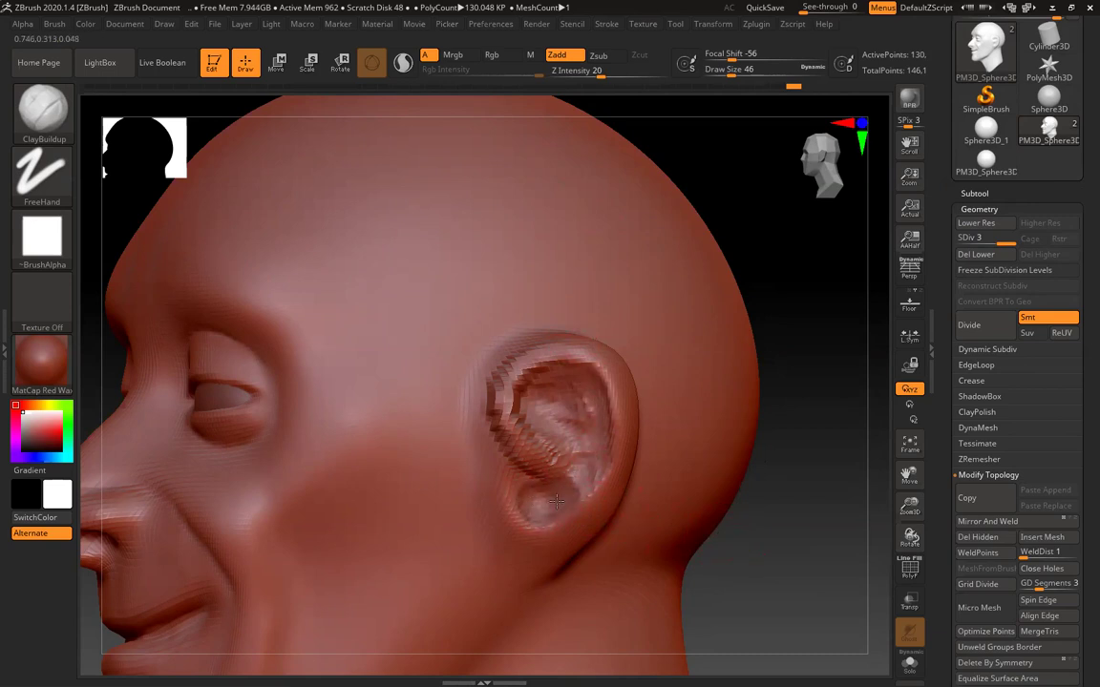
drag(530, 490, 536, 506)
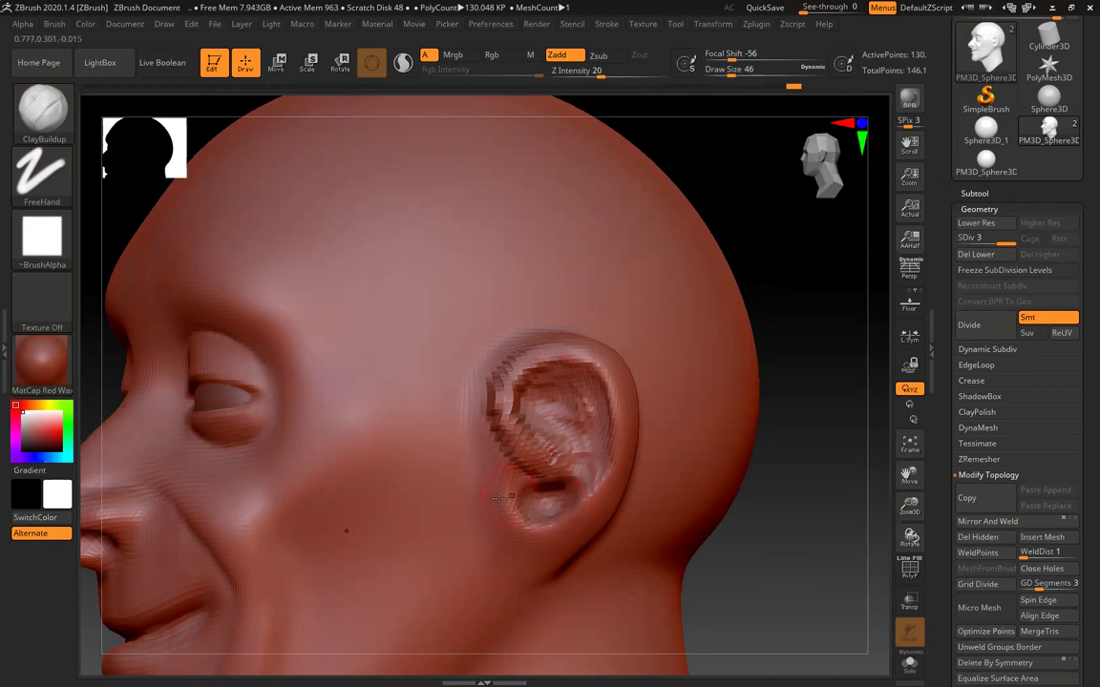
- Smooth the concha and turn the view slightly toward the face
drag(807, 578, 499, 573)
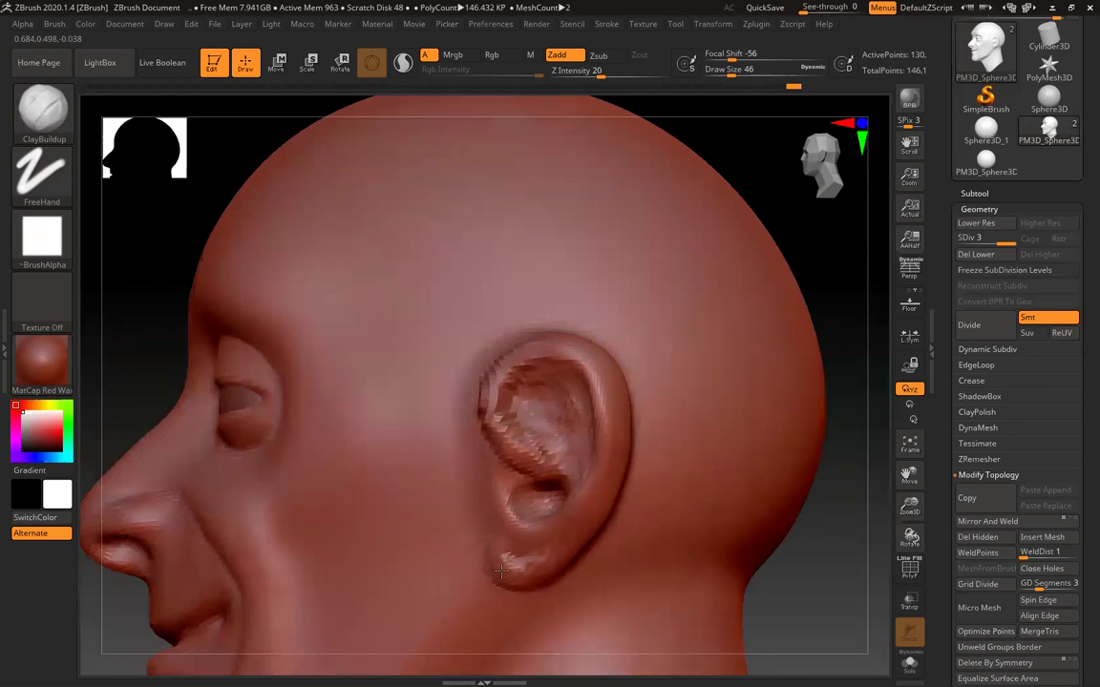
key(shift)
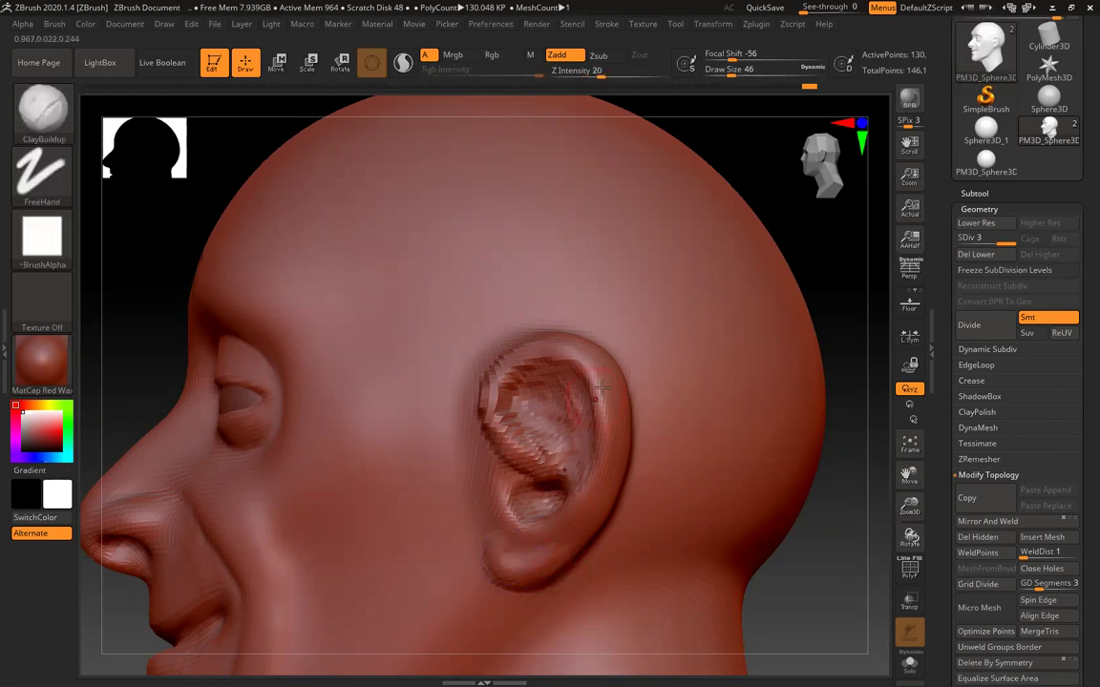
key(shift)
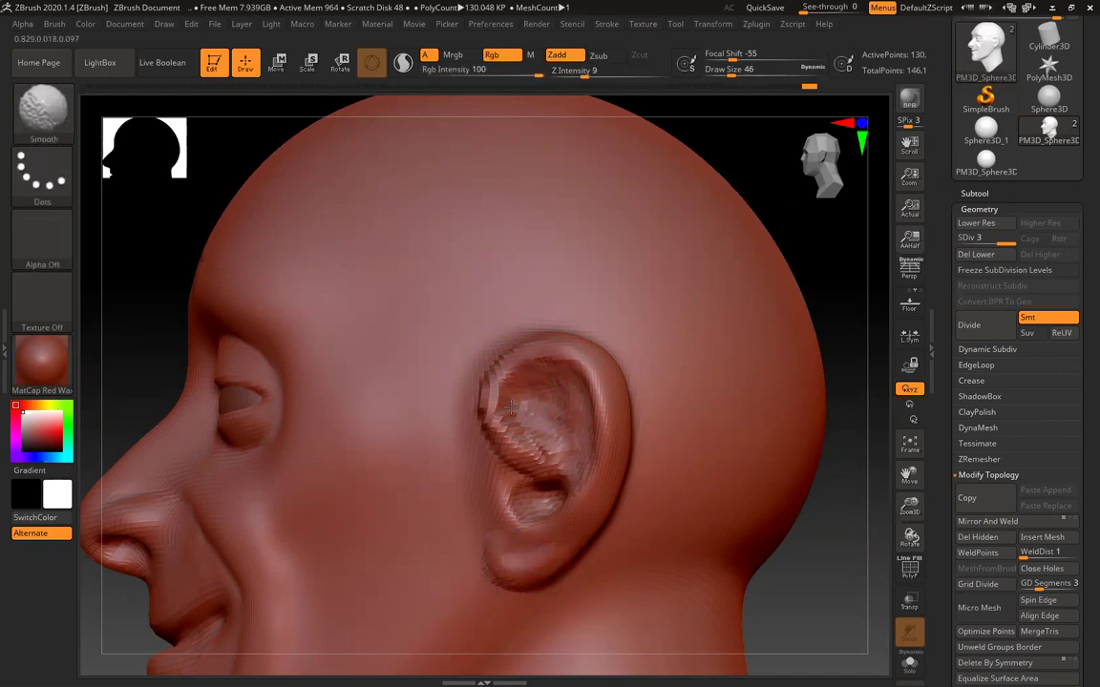
mouse_move(732, 500)
mouse_down()
mouse_move(783, 496)
mouse_move(524, 394)
mouse_up()
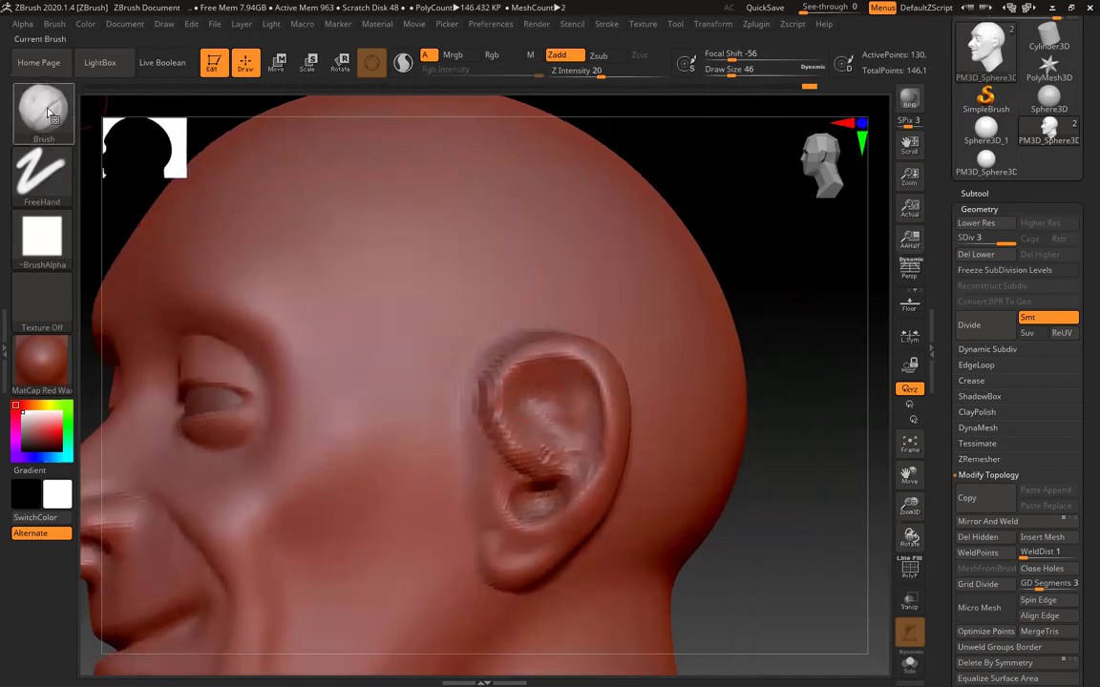
- Start carving the upper inner ear with the Zsub Standard brush at draw size 27
key(b)
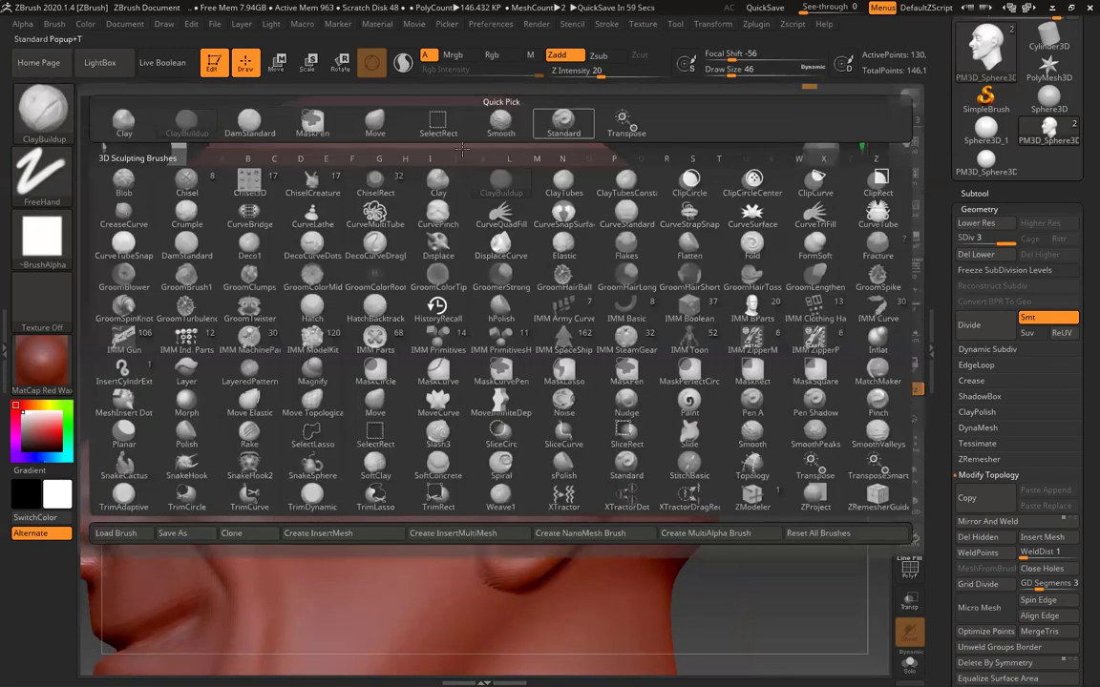
click(564, 122)
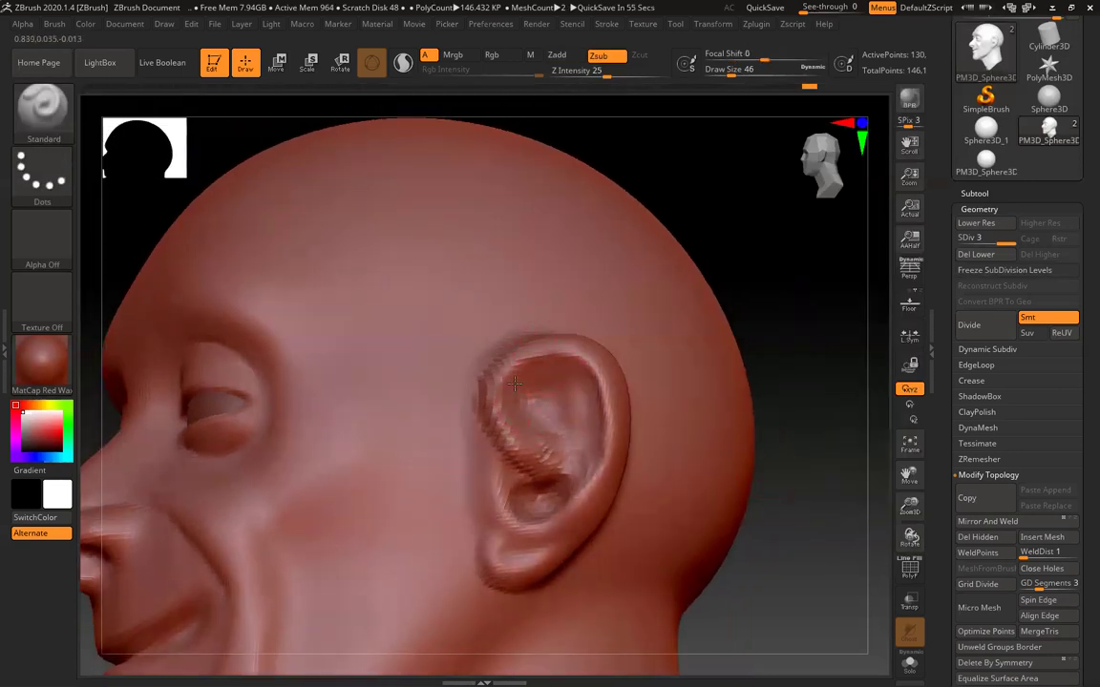
drag(517, 389, 538, 385)
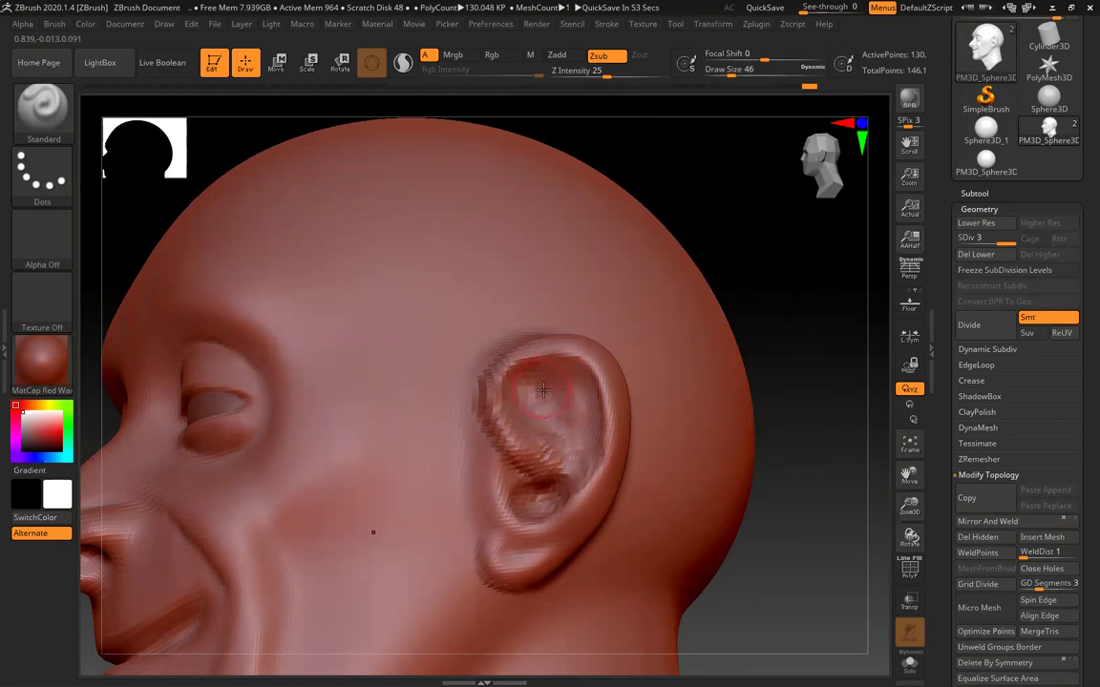
text(s27)
key(Return)
- Carve grooves along the inner ear folds and lightly smooth the ear's left rim
drag(565, 365, 589, 399)
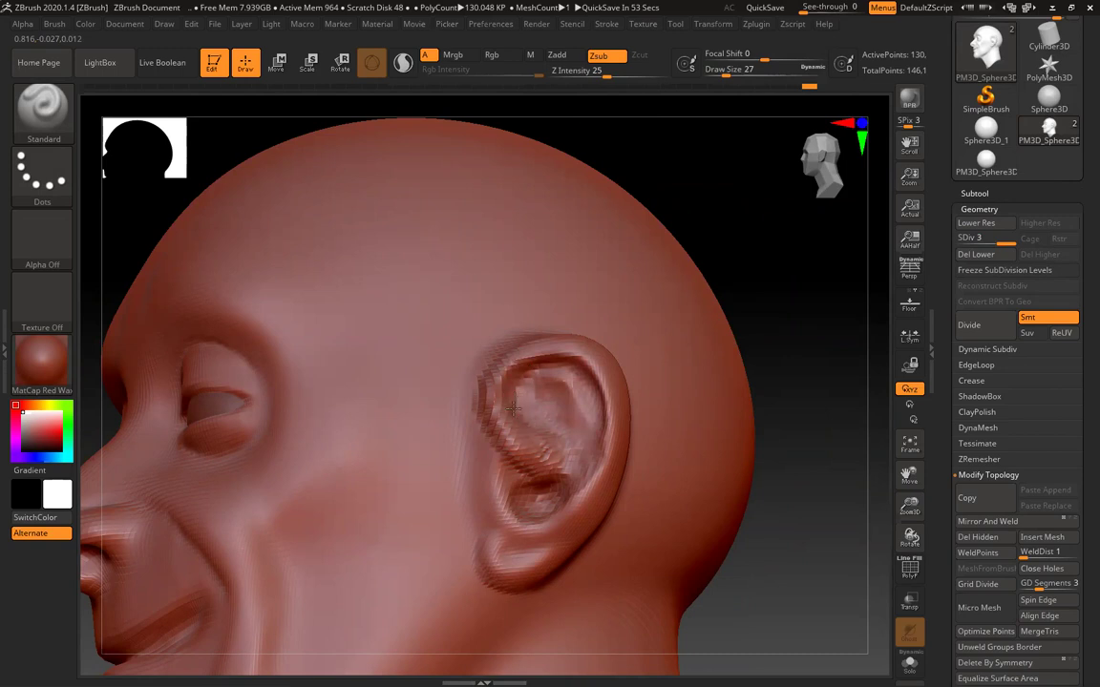
drag(551, 445, 582, 468)
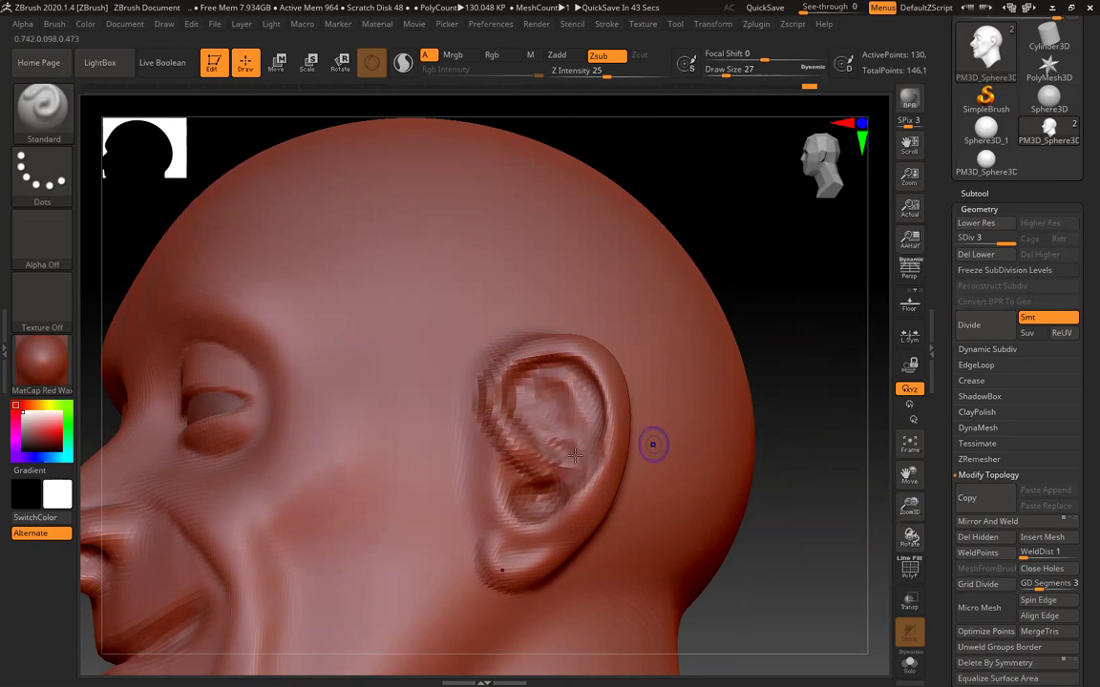
shift+drag(653, 442, 547, 435)
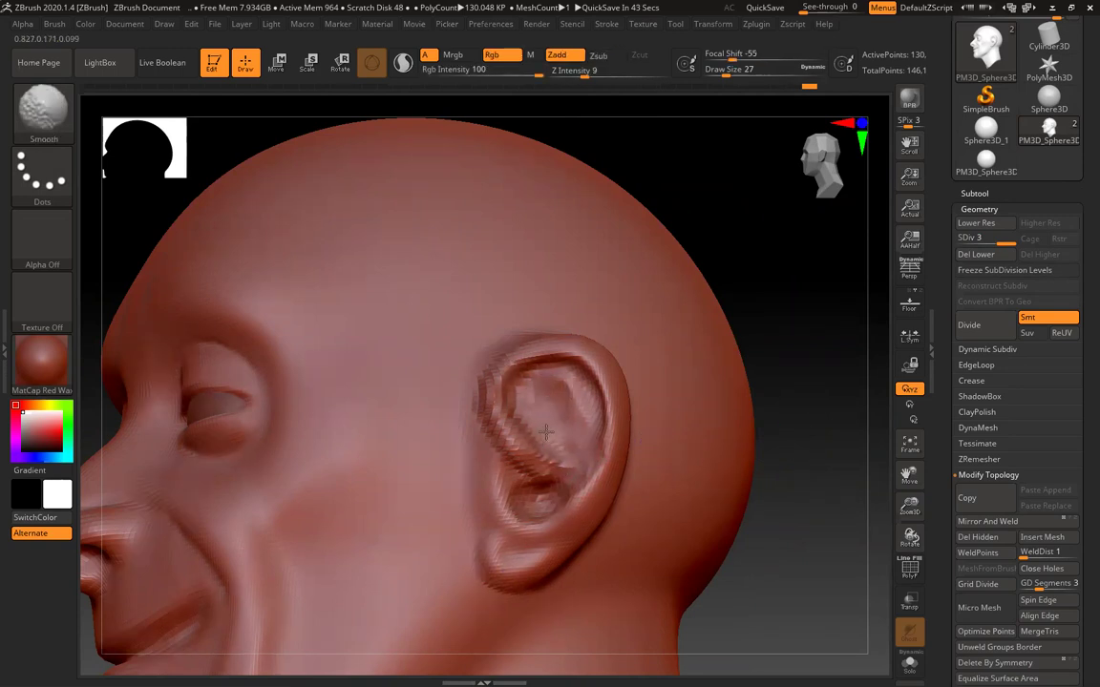
- Select the ClayBuildup brush at draw size 59
click(42, 107)
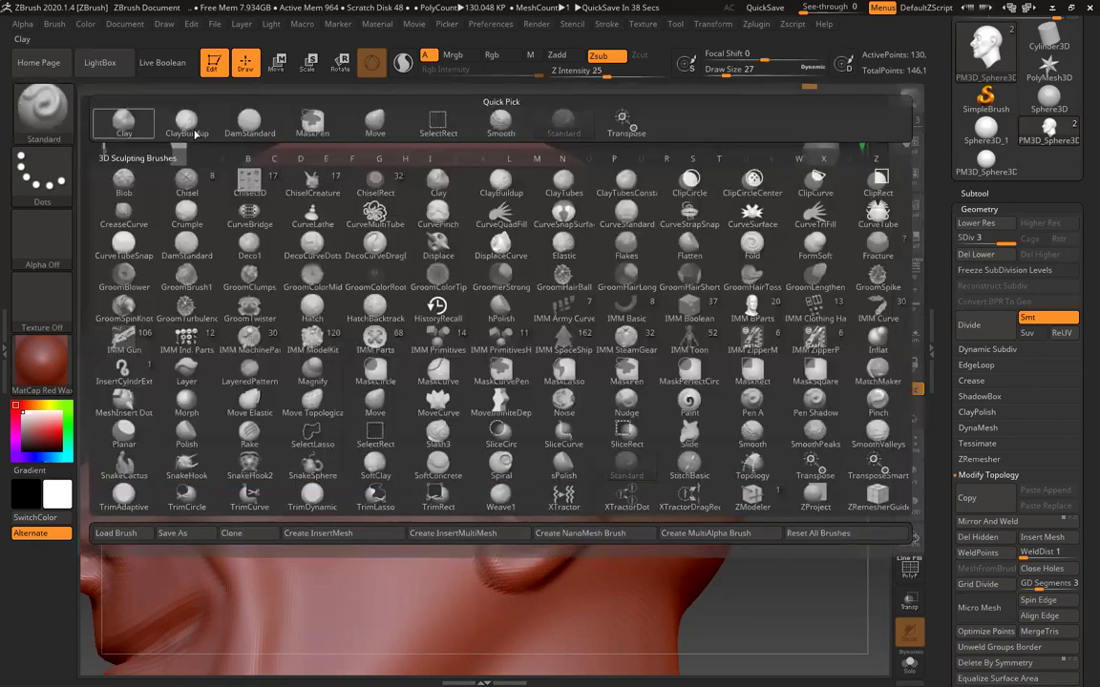
click(184, 125)
key(s)
mouse_move(553, 390)
mouse_down()
mouse_move(580, 399)
mouse_move(515, 349)
mouse_up()
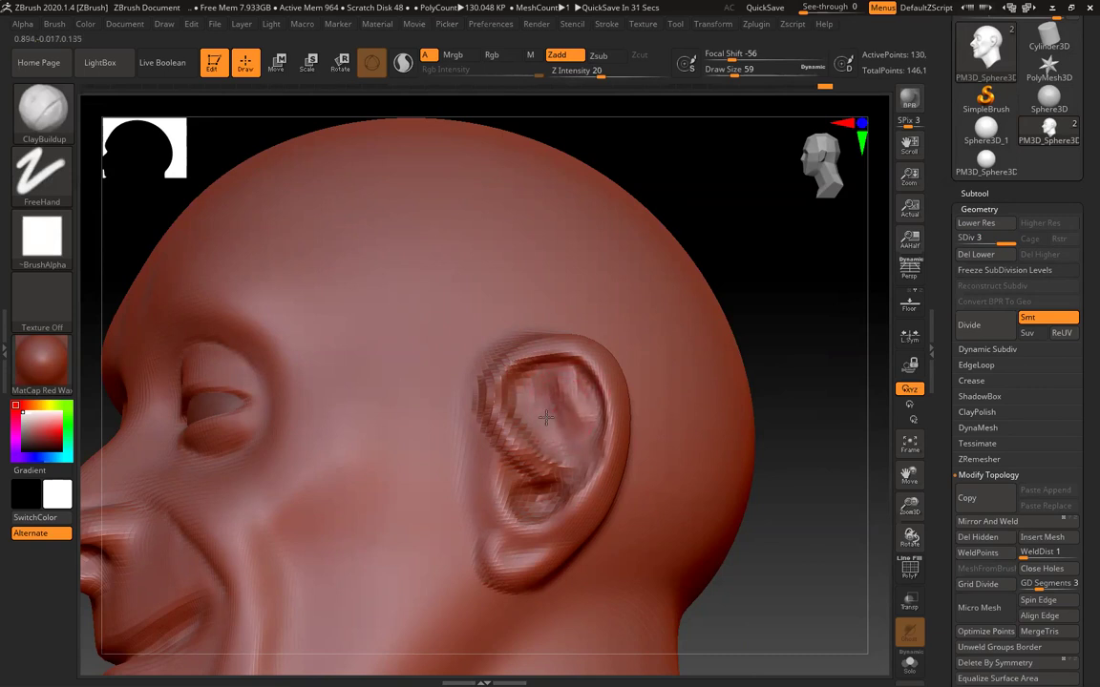
- Build up clay in the upper concha from several angles
mouse_move(524, 391)
mouse_down()
mouse_move(568, 372)
mouse_move(589, 456)
mouse_move(535, 401)
mouse_up()
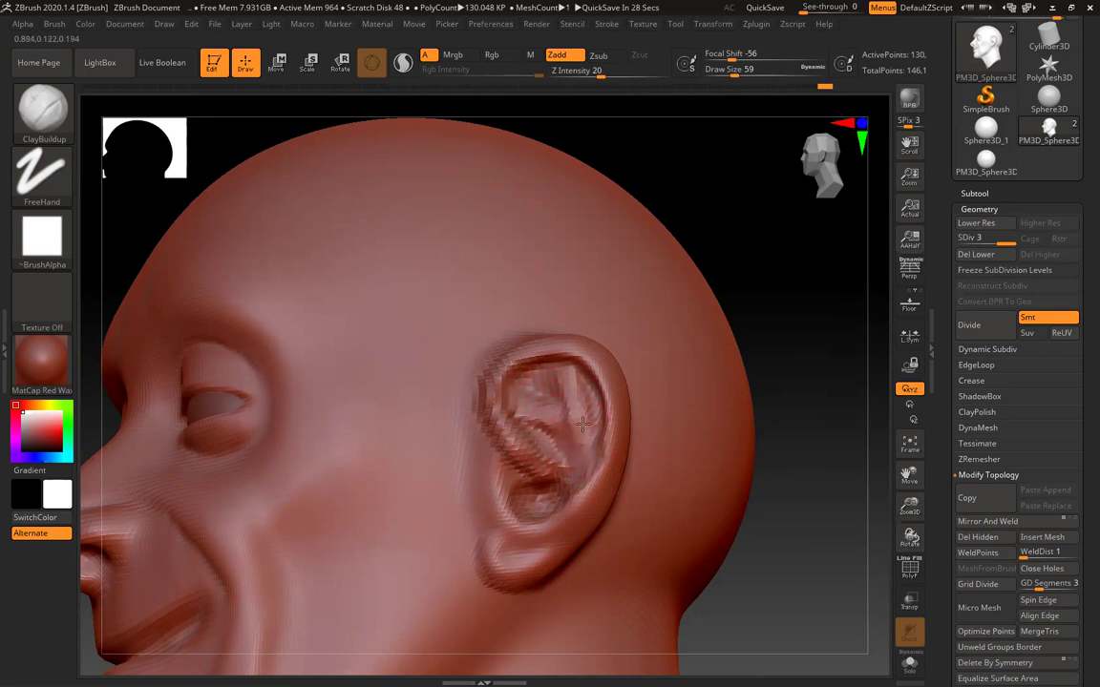
mouse_move(807, 534)
mouse_down()
mouse_move(570, 459)
mouse_move(551, 508)
mouse_up()
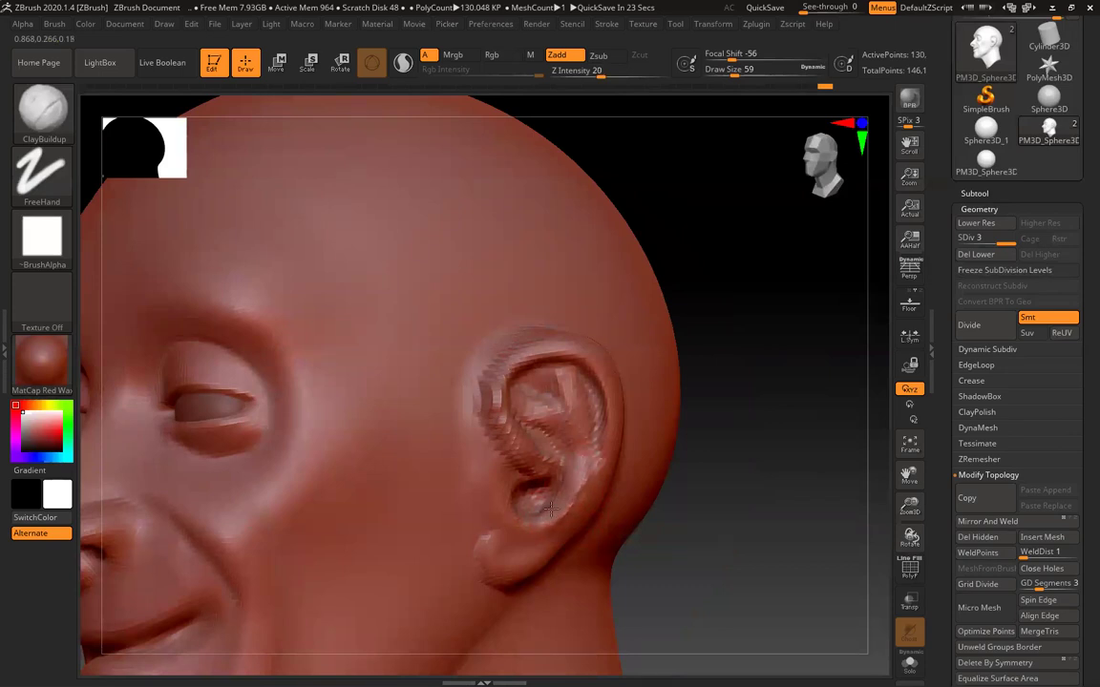
drag(562, 490, 575, 495)
mouse_move(770, 516)
mouse_down()
mouse_move(762, 510)
mouse_move(783, 510)
mouse_up()
drag(579, 444, 570, 393)
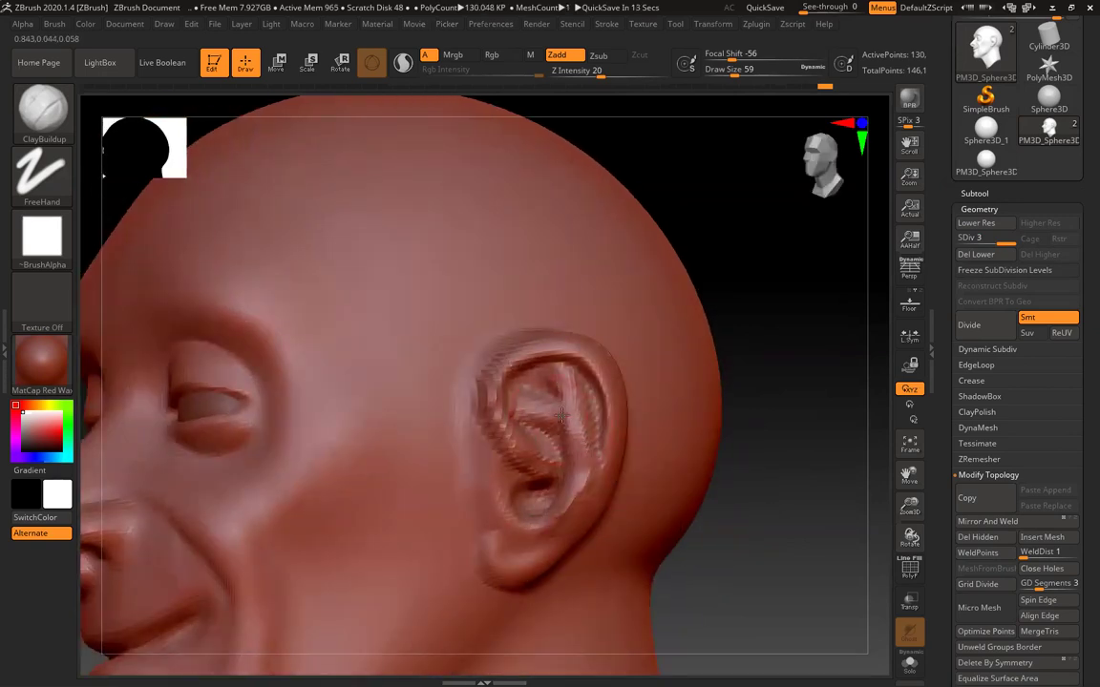
drag(774, 548, 410, 484)
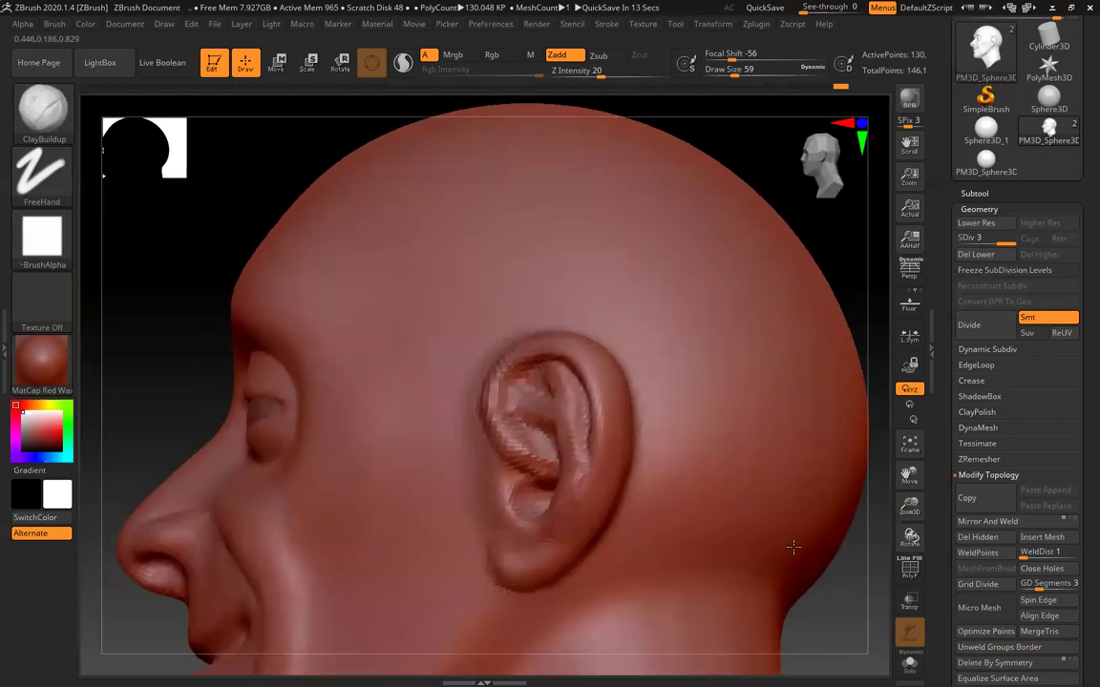
- Smooth the concha, antihelix and the area in front of the ear
drag(581, 400, 561, 519)
shift+drag(455, 361, 425, 387)
mouse_move(769, 272)
mouse_down()
mouse_move(341, 399)
mouse_move(392, 398)
mouse_up()
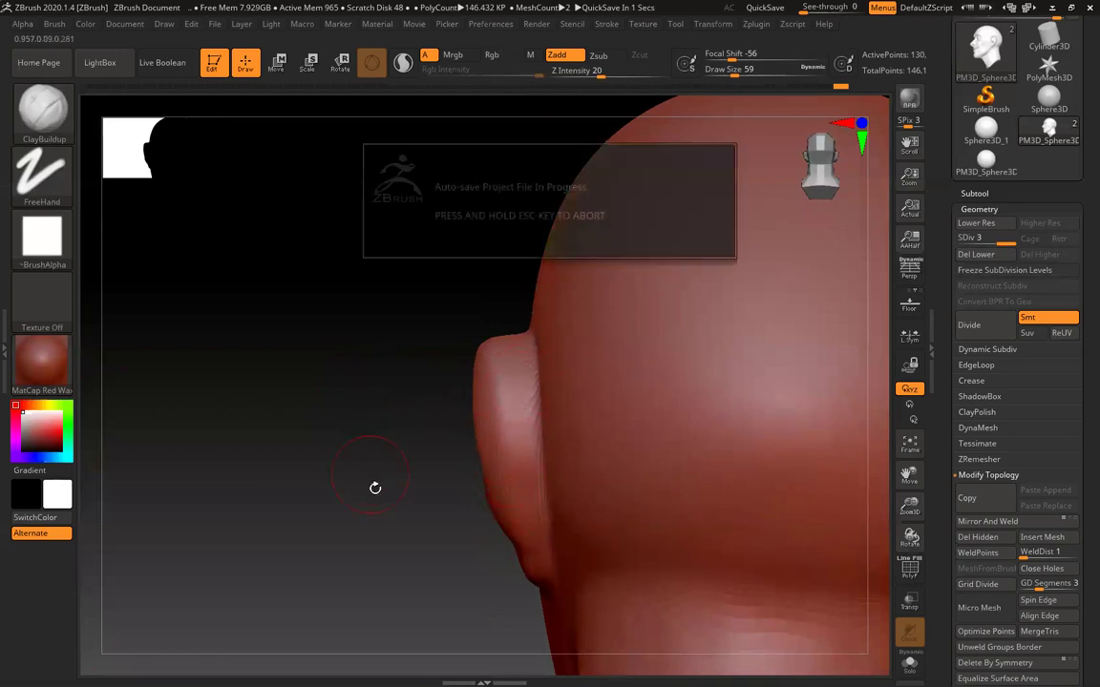
- Use the Move brush at draw size 124 to pull the ear's back edge outward
drag(343, 478, 337, 480)
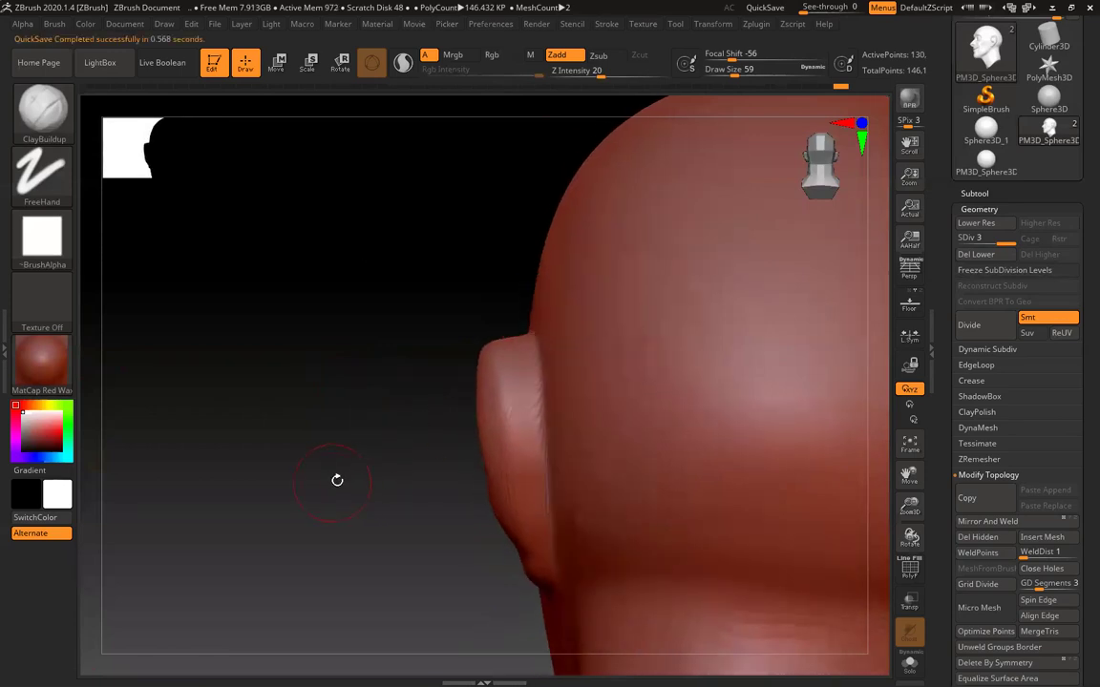
key(s)
drag(263, 412, 286, 412)
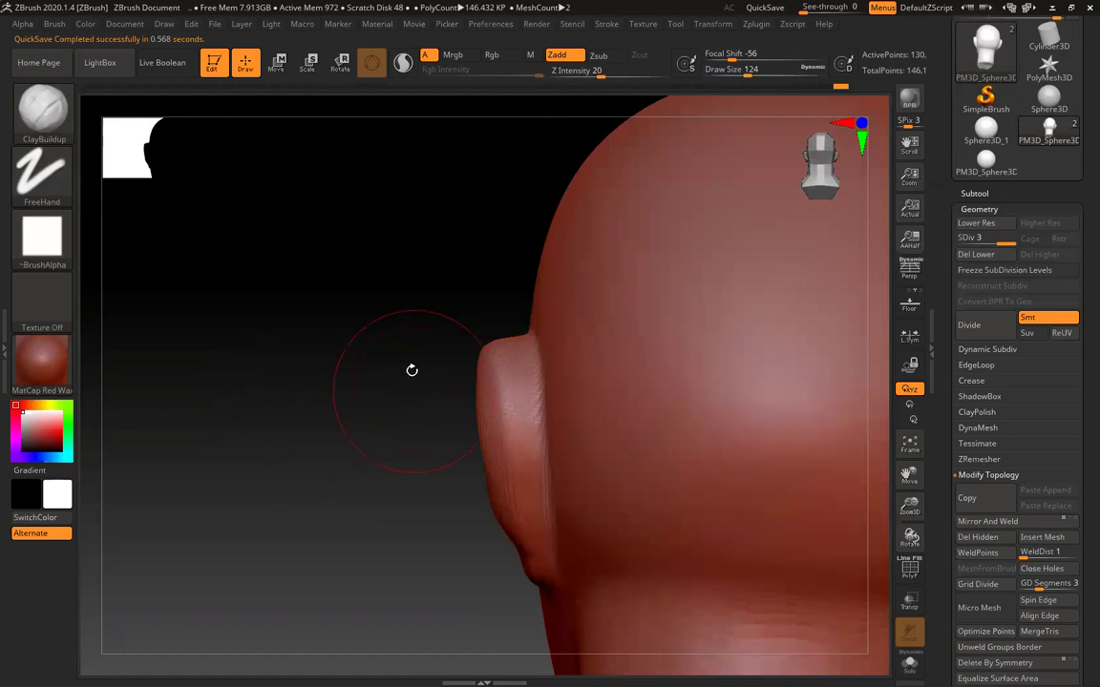
key(b)
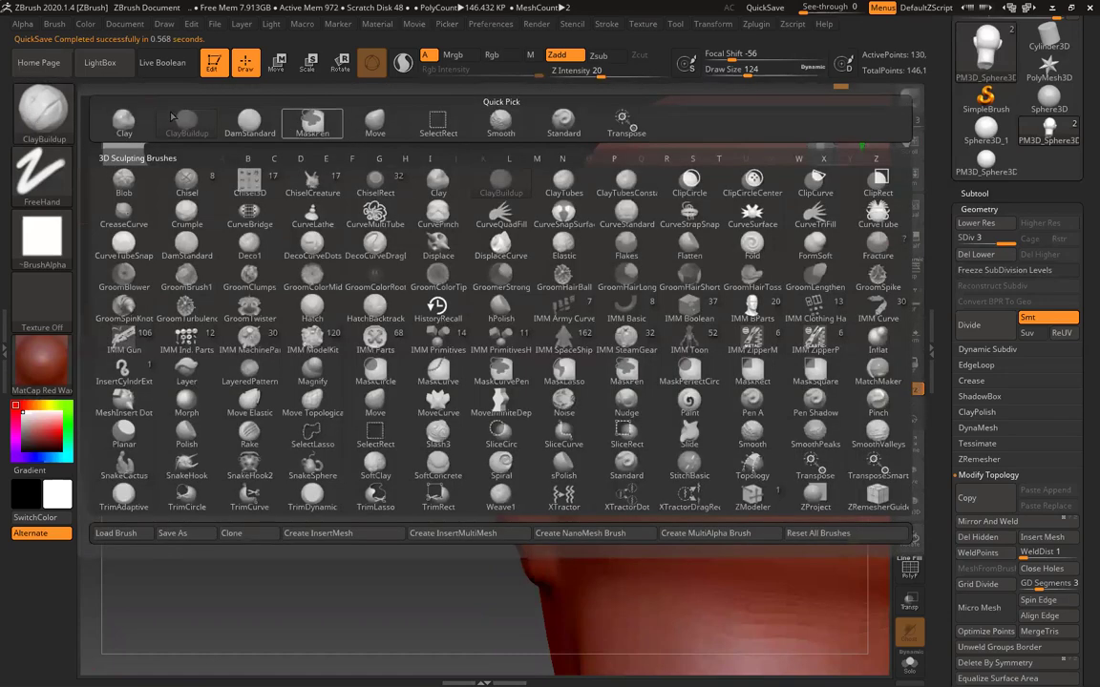
click(188, 118)
key(b)
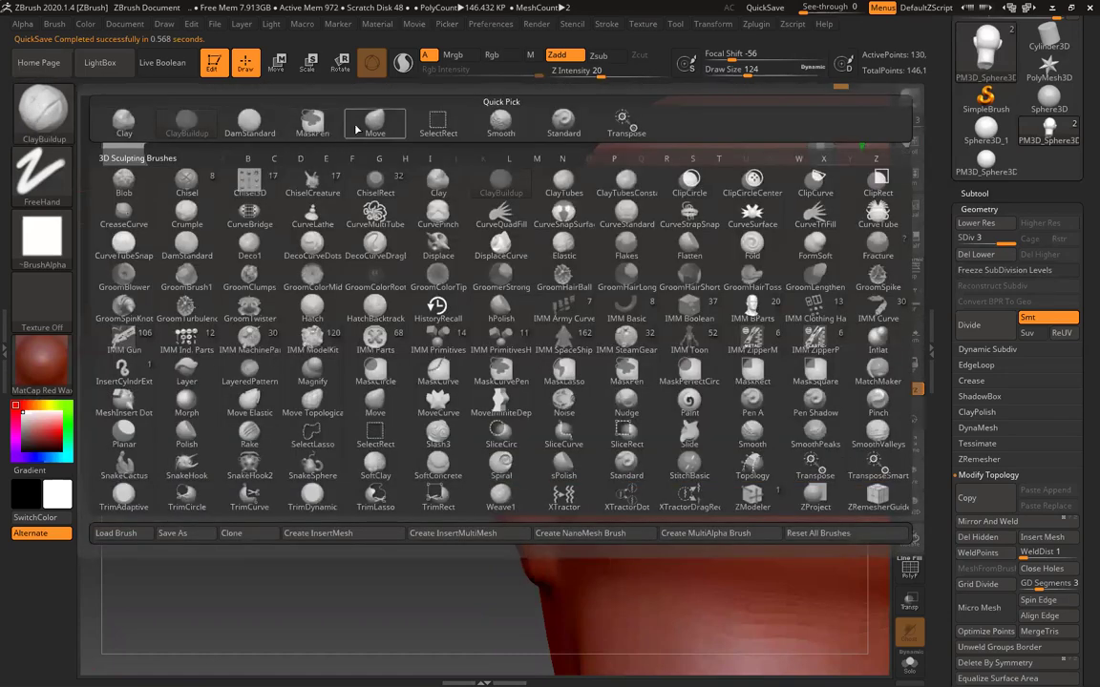
click(324, 117)
drag(480, 366, 469, 360)
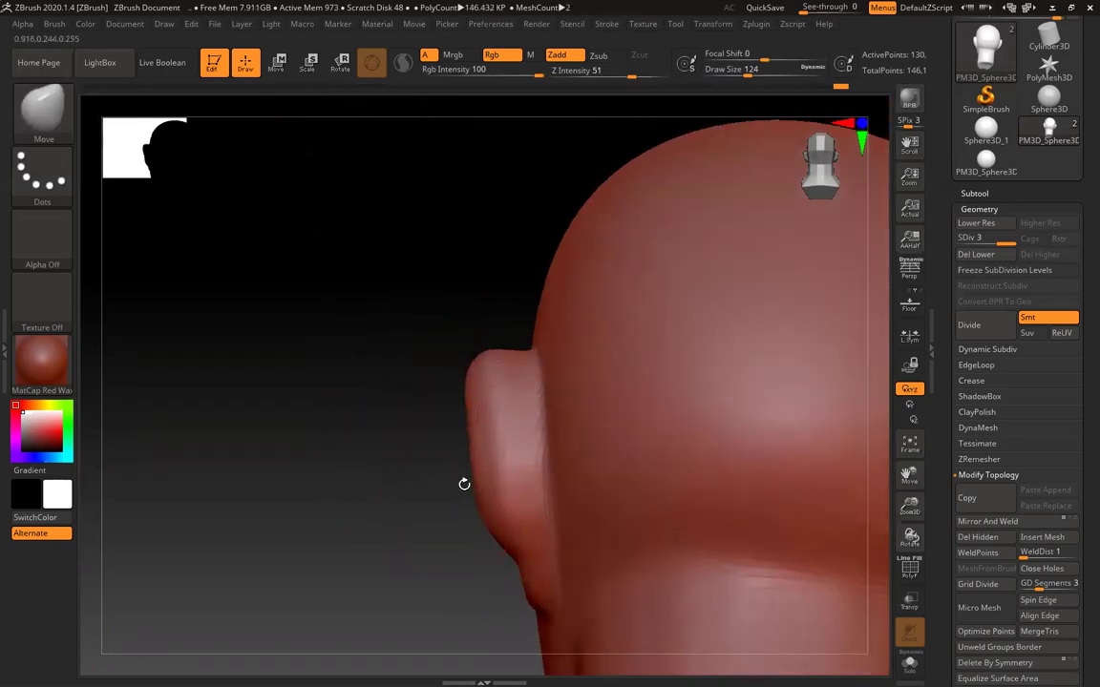
key(ctrl+z)
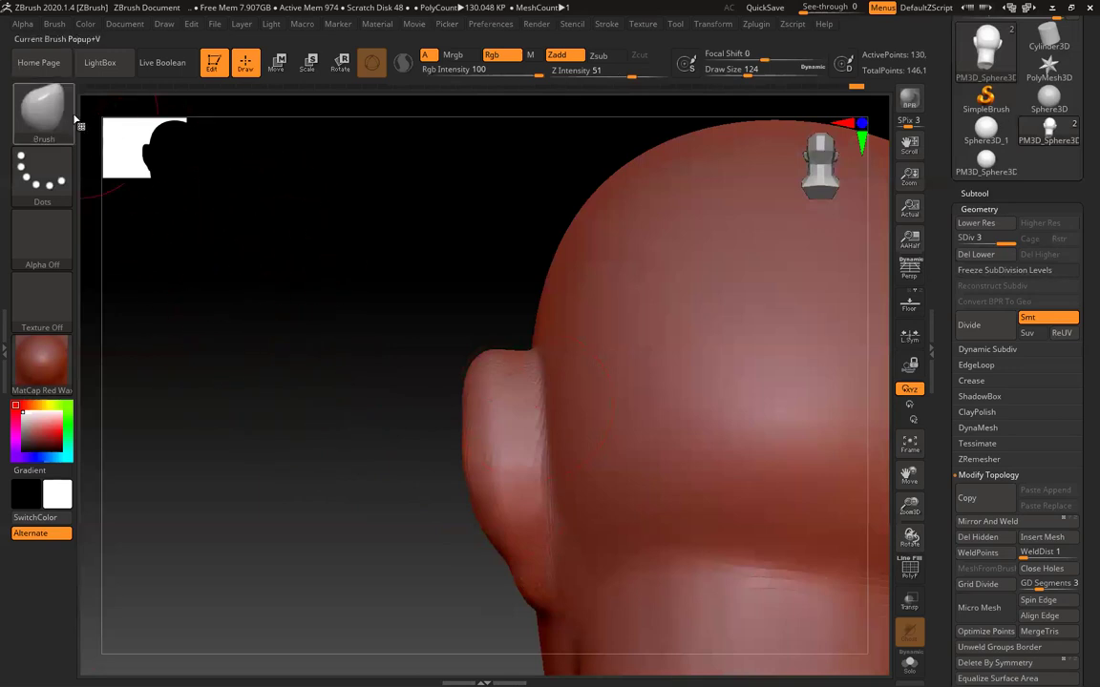
- Carve grooves and ridges into the ear with the Standard brush, orbiting to check it
click(44, 113)
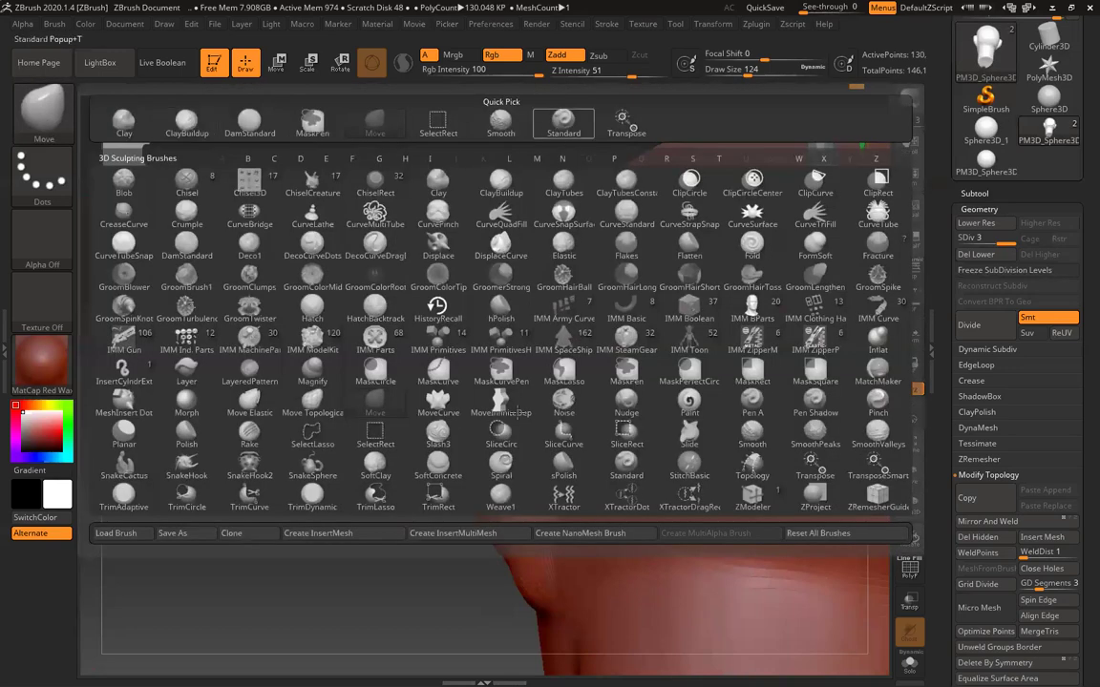
key(t)
mouse_move(529, 453)
mouse_down()
mouse_move(538, 516)
mouse_move(530, 440)
mouse_up()
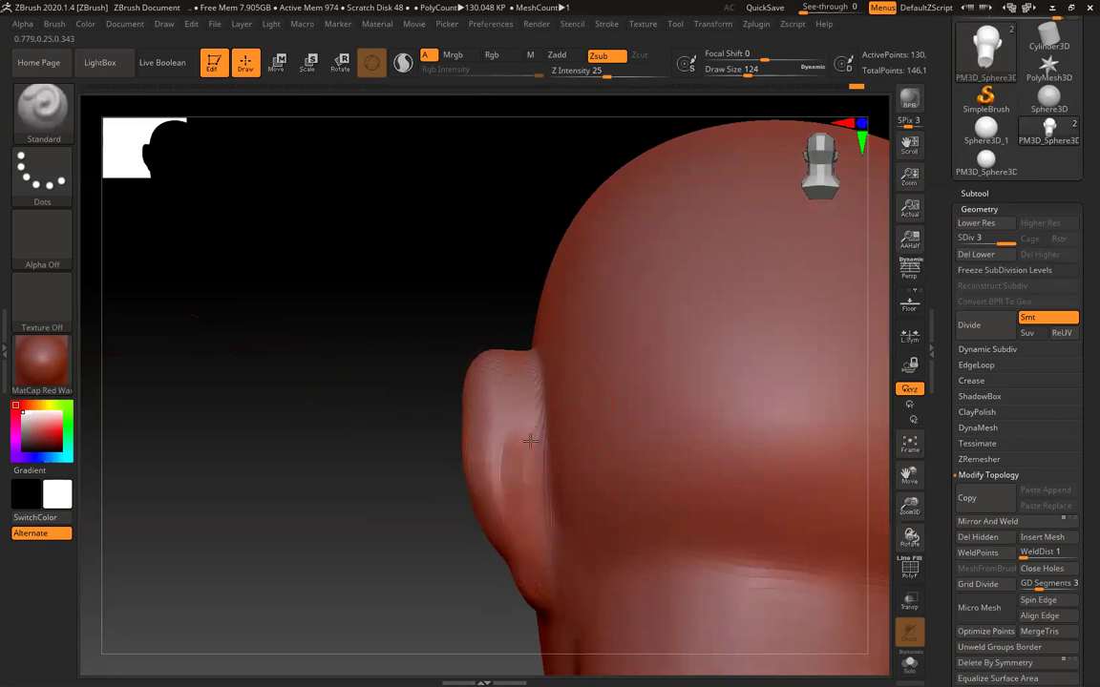
mouse_move(354, 366)
mouse_down()
mouse_move(402, 348)
mouse_move(530, 385)
mouse_up()
mouse_move(373, 321)
mouse_down()
mouse_move(373, 361)
mouse_move(506, 354)
mouse_up()
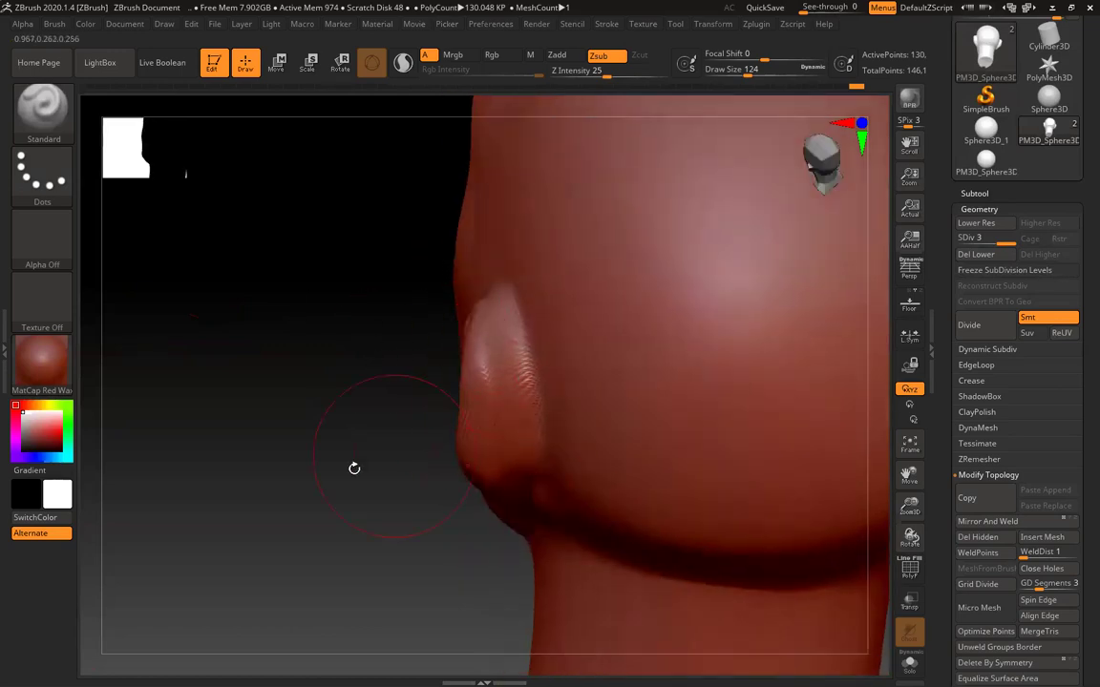
mouse_move(325, 438)
mouse_down()
mouse_move(263, 461)
mouse_move(304, 474)
mouse_up()
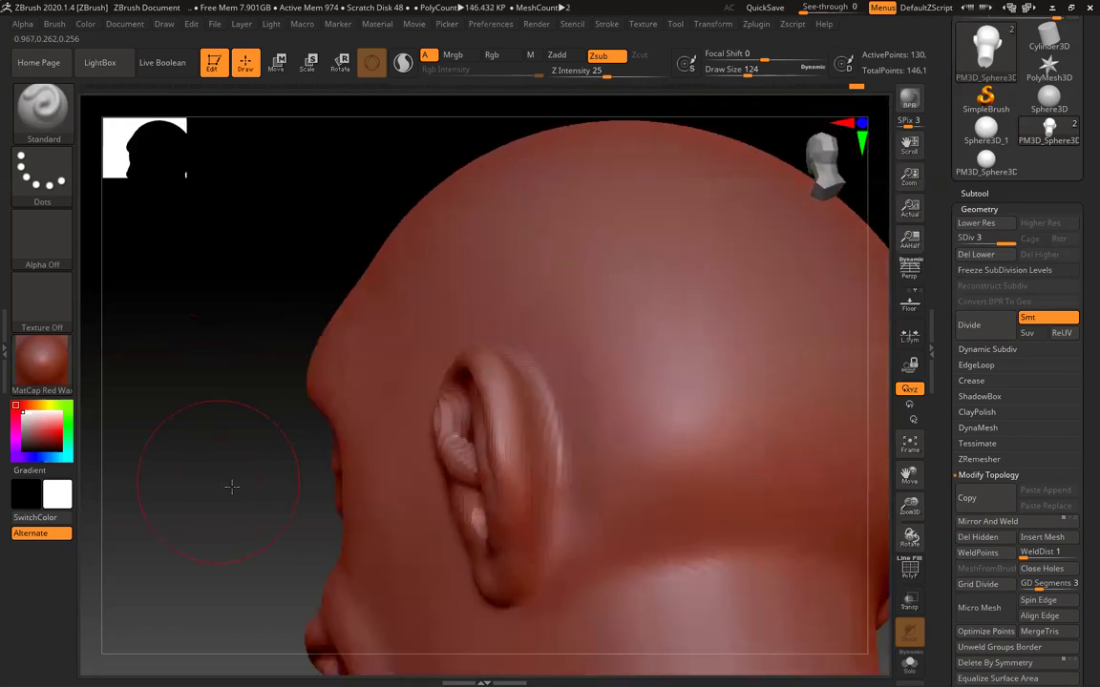
scroll(293, 493, up, 3)
key(shift)
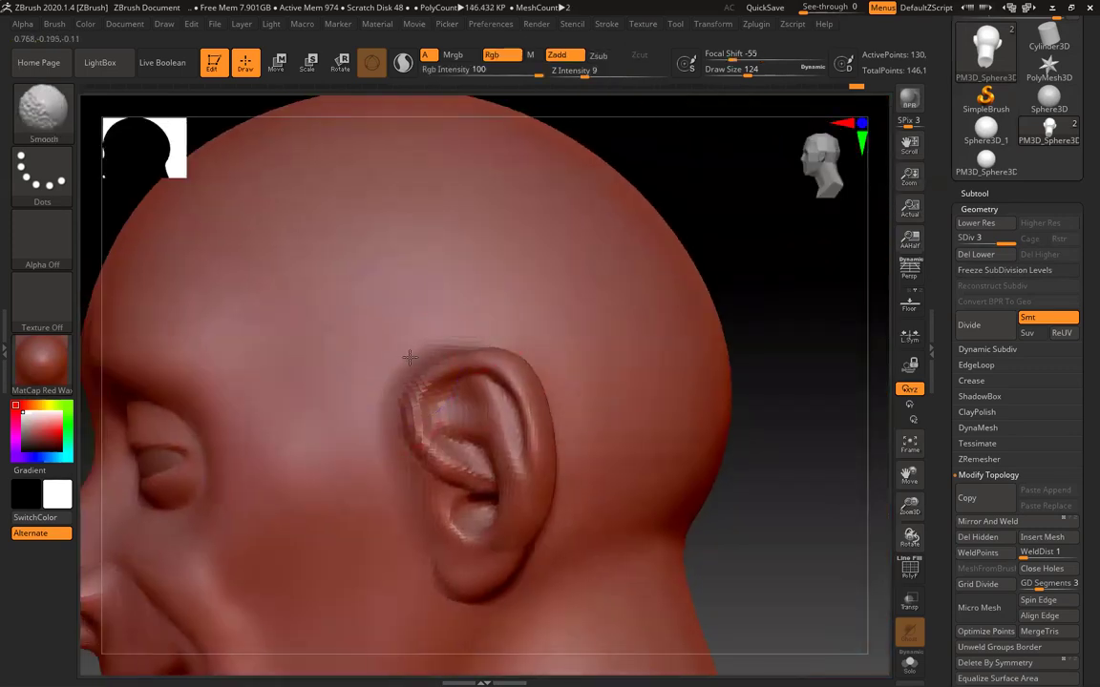
key(alt)
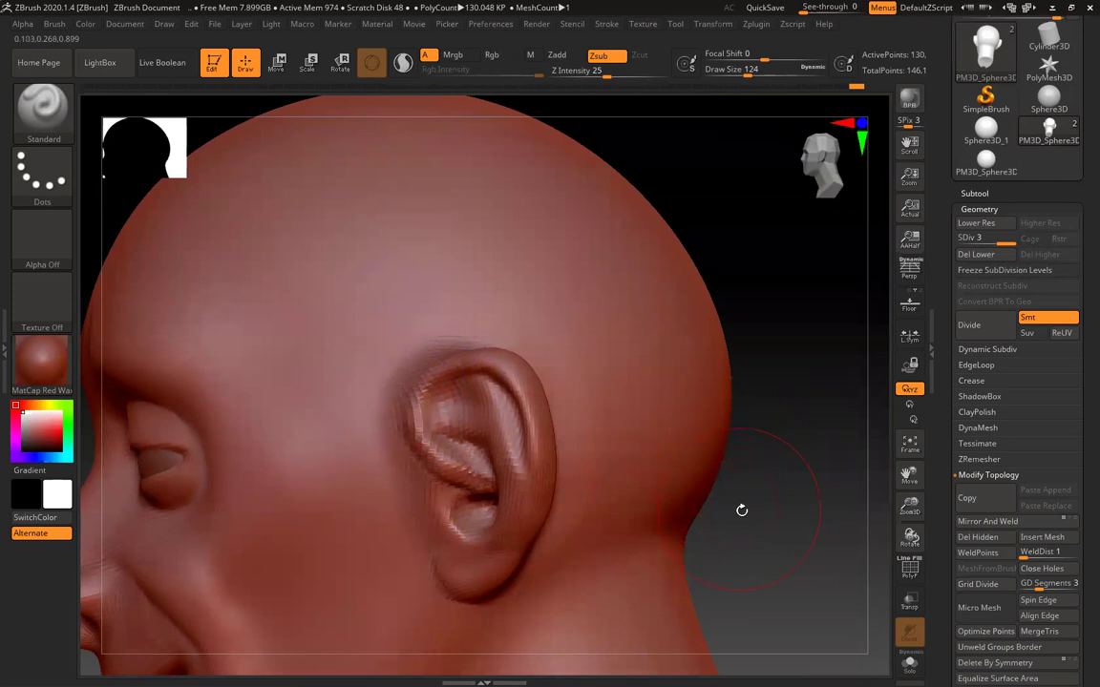
scroll(742, 511, down, 3)
scroll(715, 412, down, 2)
mouse_move(687, 430)
mouse_down()
mouse_move(734, 427)
mouse_move(607, 430)
mouse_move(754, 432)
mouse_move(260, 496)
mouse_up()
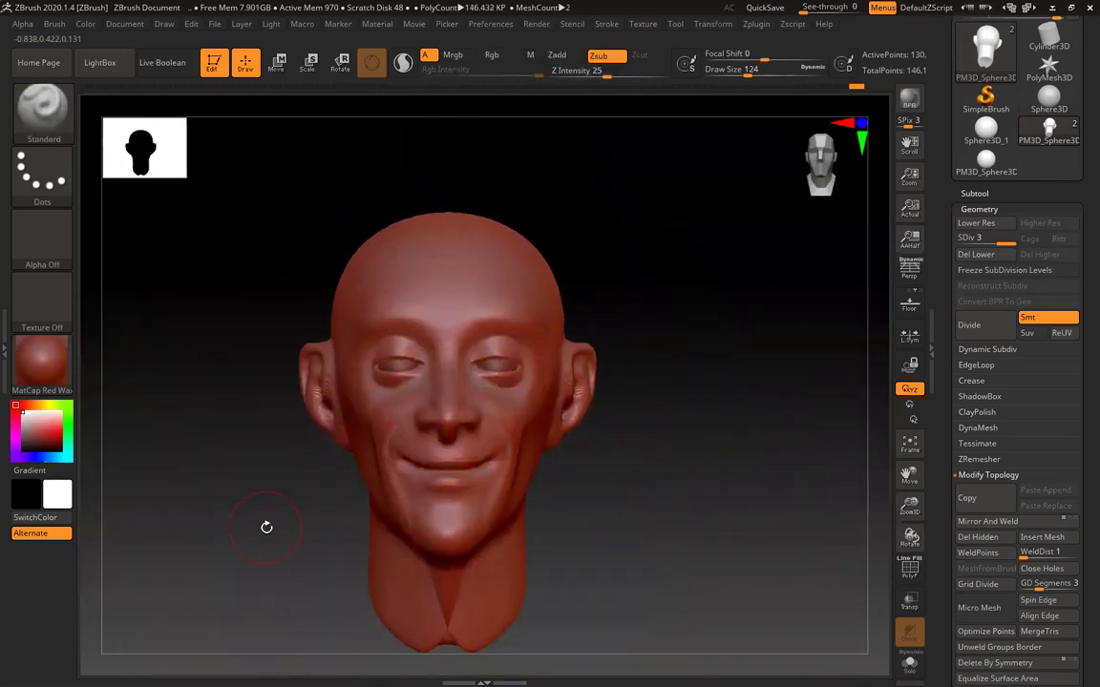
mouse_move(232, 533)
mouse_down()
mouse_move(238, 520)
mouse_move(224, 517)
mouse_up()
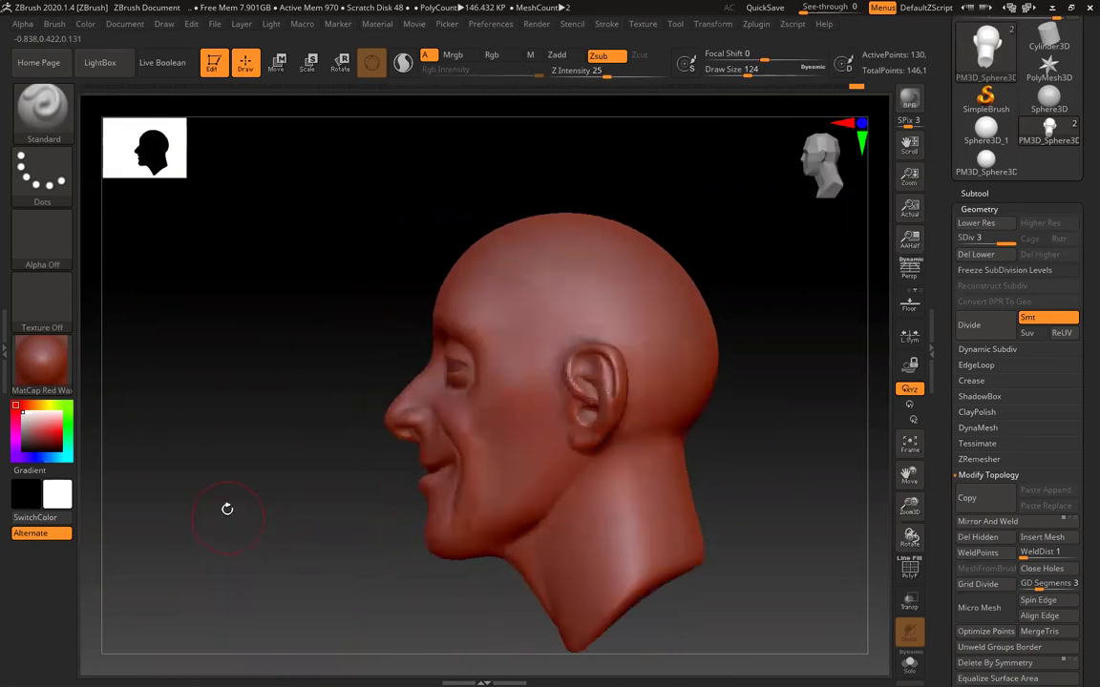
scroll(246, 528, up, 2)
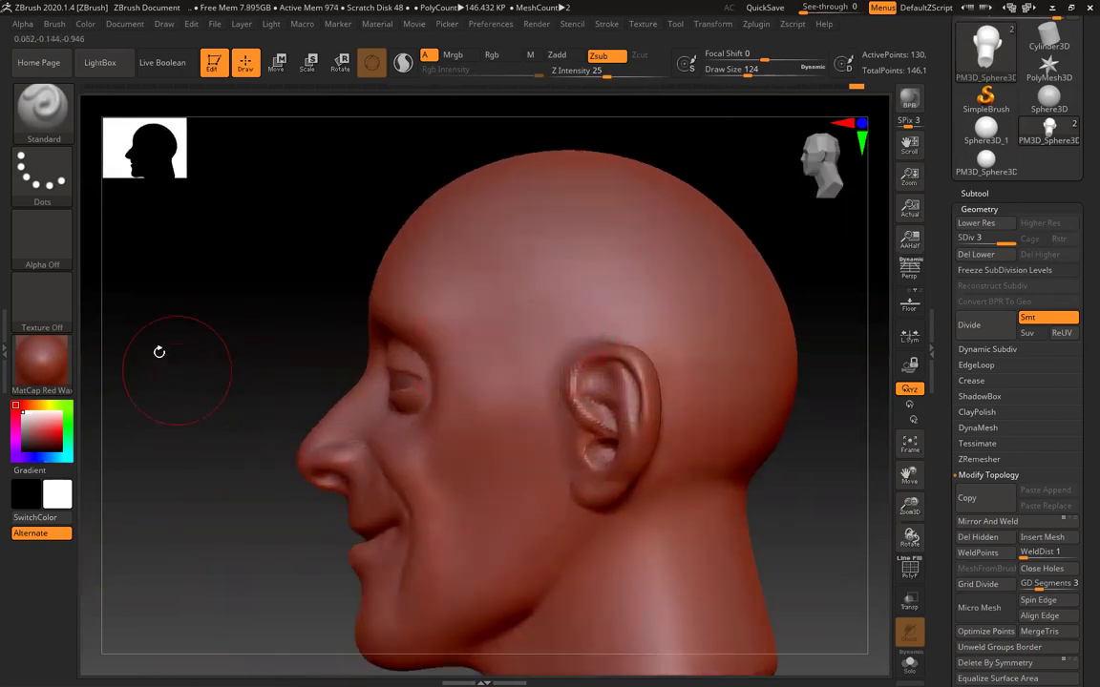
- Activate the Move brush and inspect the head from three-quarter and front views
click(38, 117)
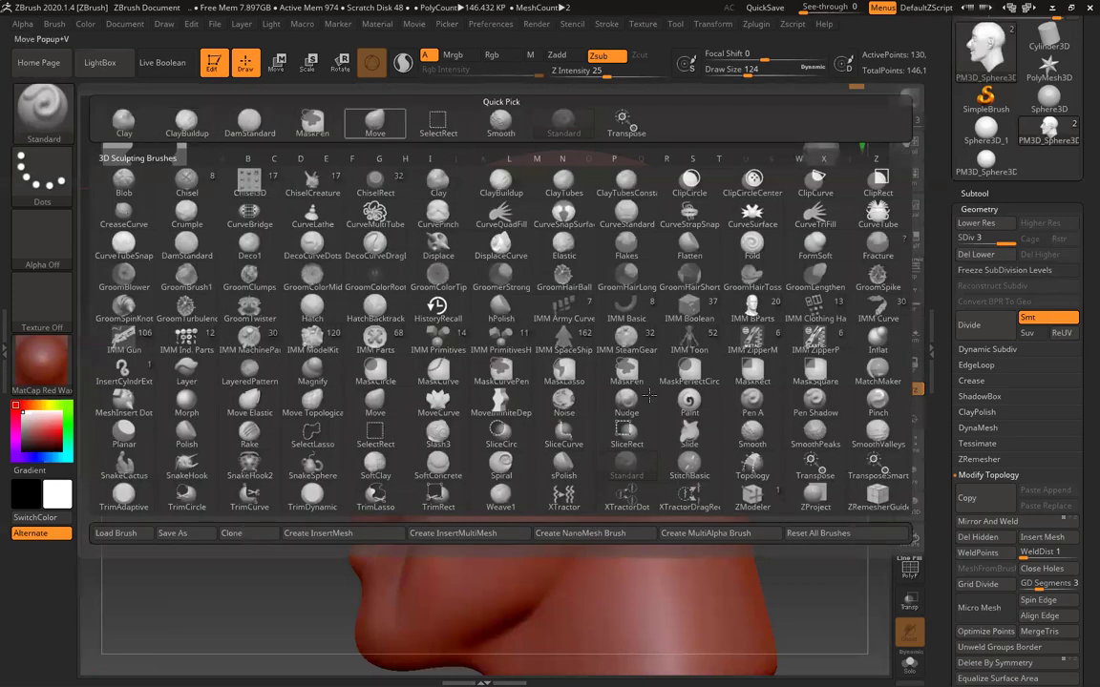
key(v)
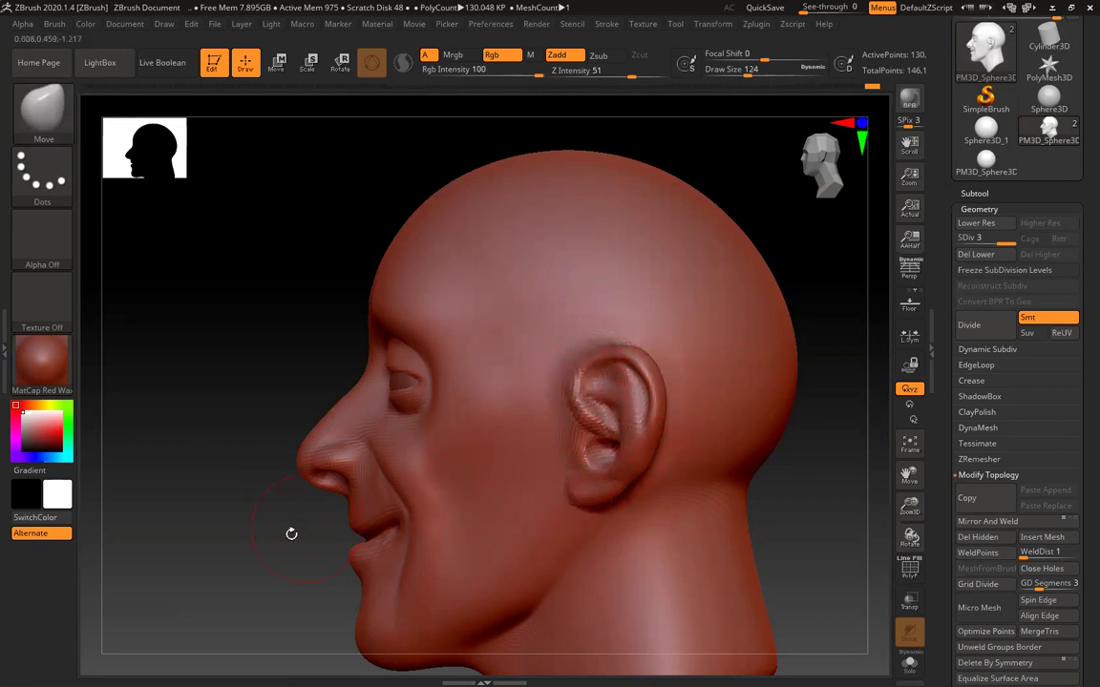
drag(278, 556, 420, 549)
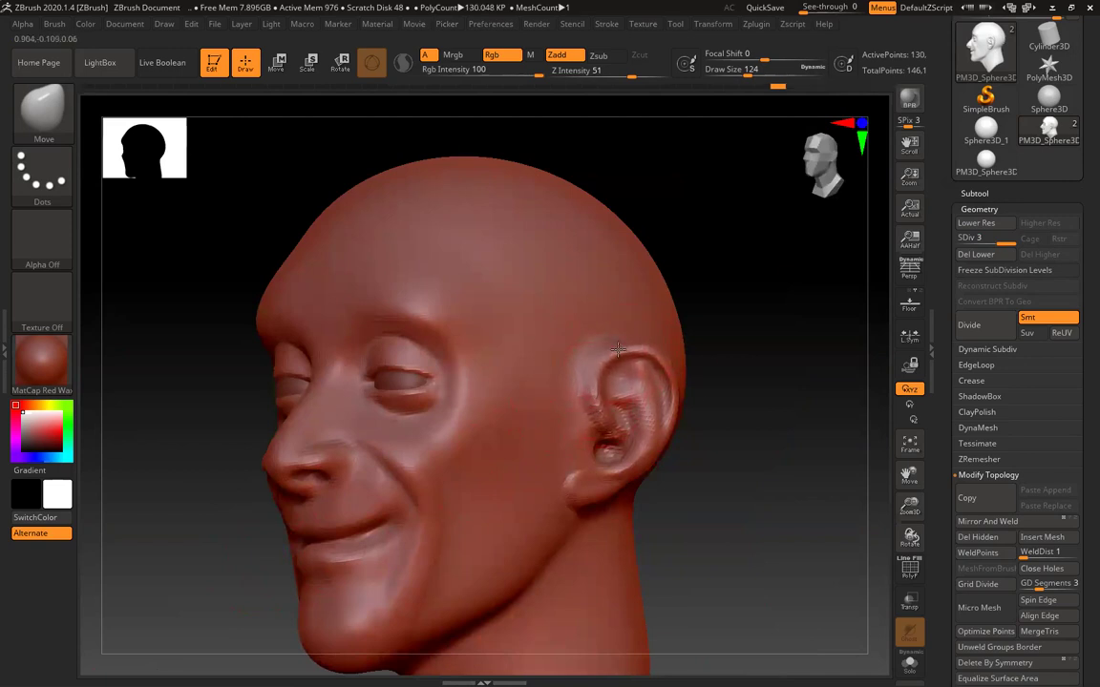
mouse_move(741, 524)
mouse_down()
mouse_move(766, 530)
mouse_move(748, 546)
mouse_move(741, 512)
mouse_move(742, 524)
mouse_up()
mouse_move(729, 570)
mouse_down()
mouse_move(748, 538)
mouse_move(673, 516)
mouse_move(720, 543)
mouse_move(707, 534)
mouse_up()
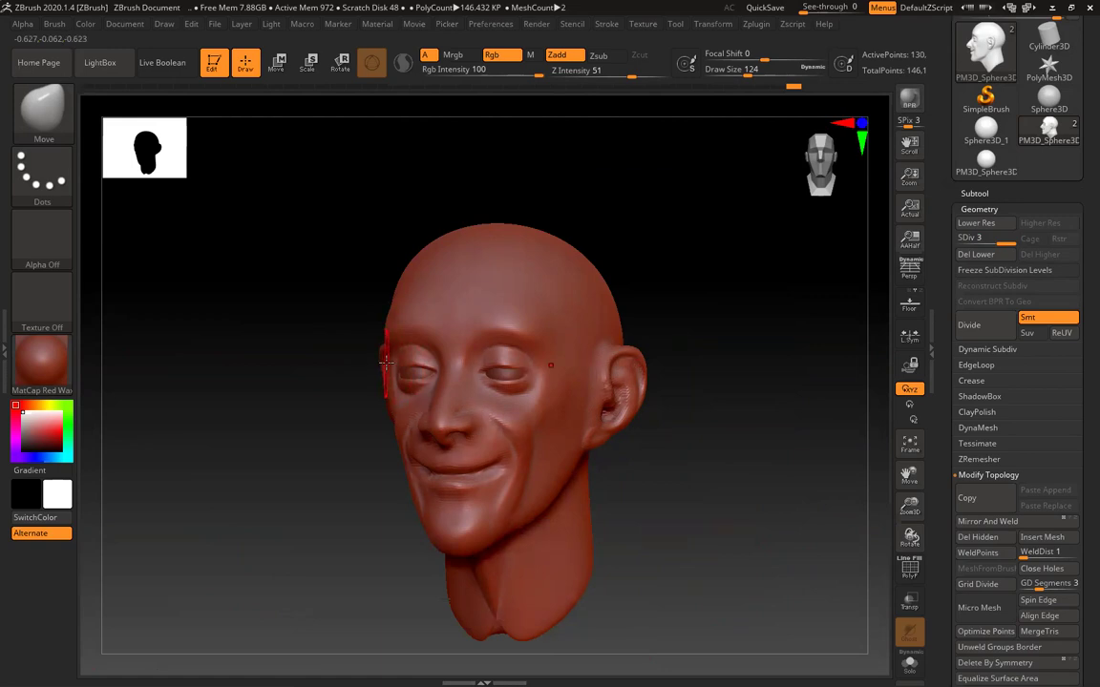
mouse_move(290, 450)
mouse_down()
mouse_move(297, 445)
mouse_move(255, 442)
mouse_up()
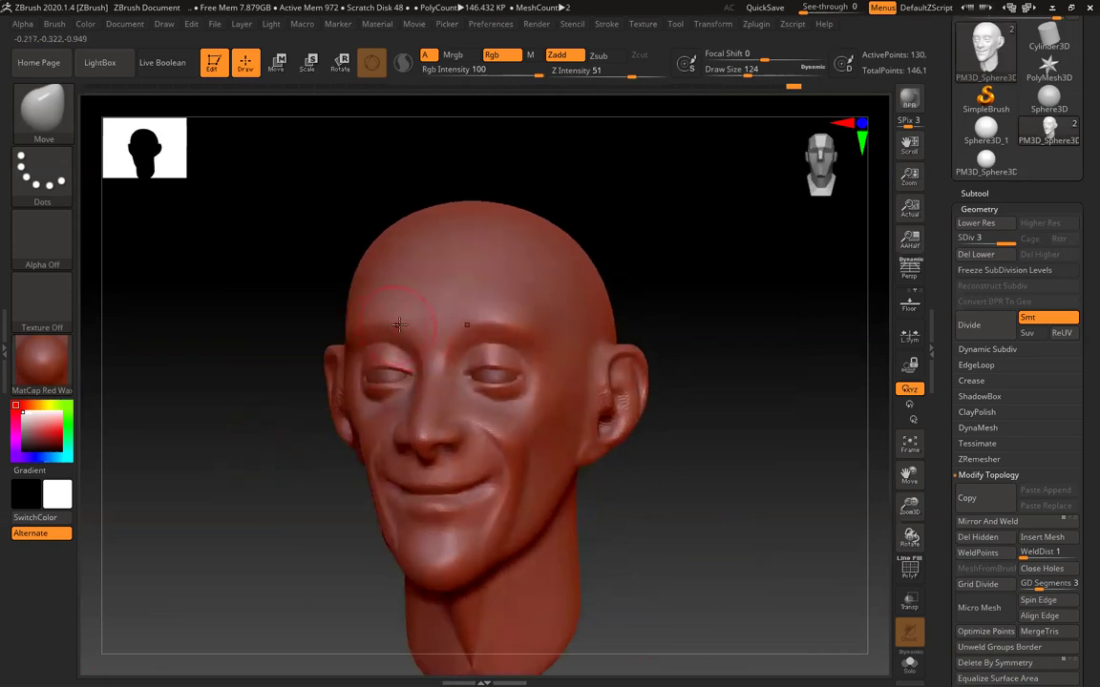
click(42, 107)
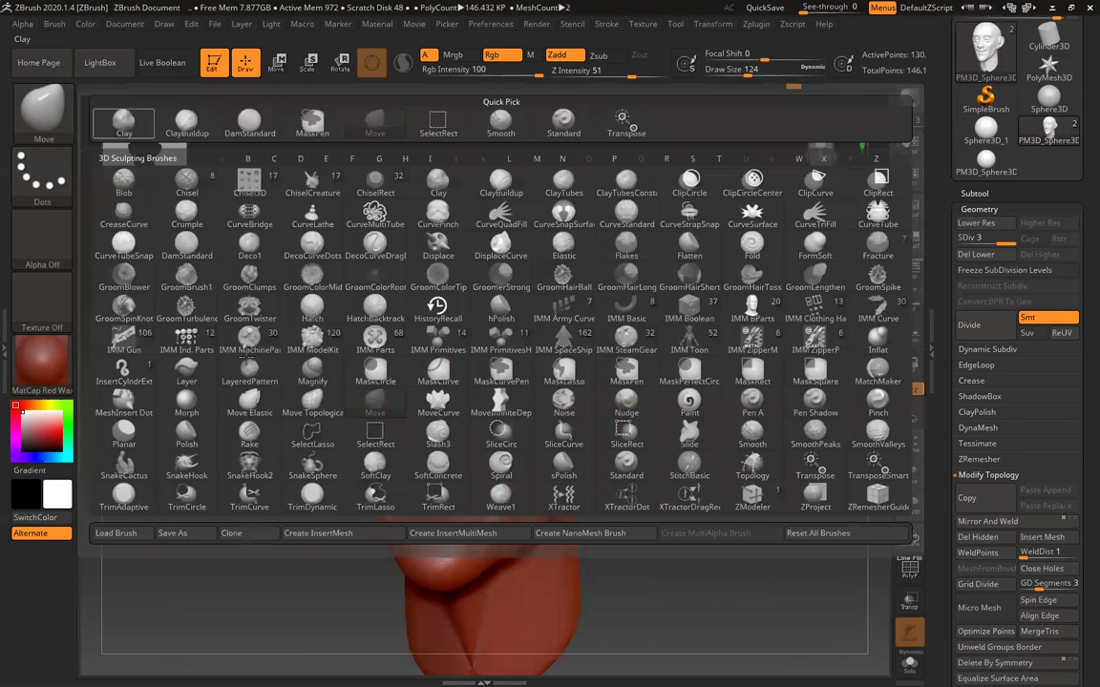
- Stroke a wrinkle furrow across the forehead with ClayBuildup, then smooth it
key(c)
key(b)
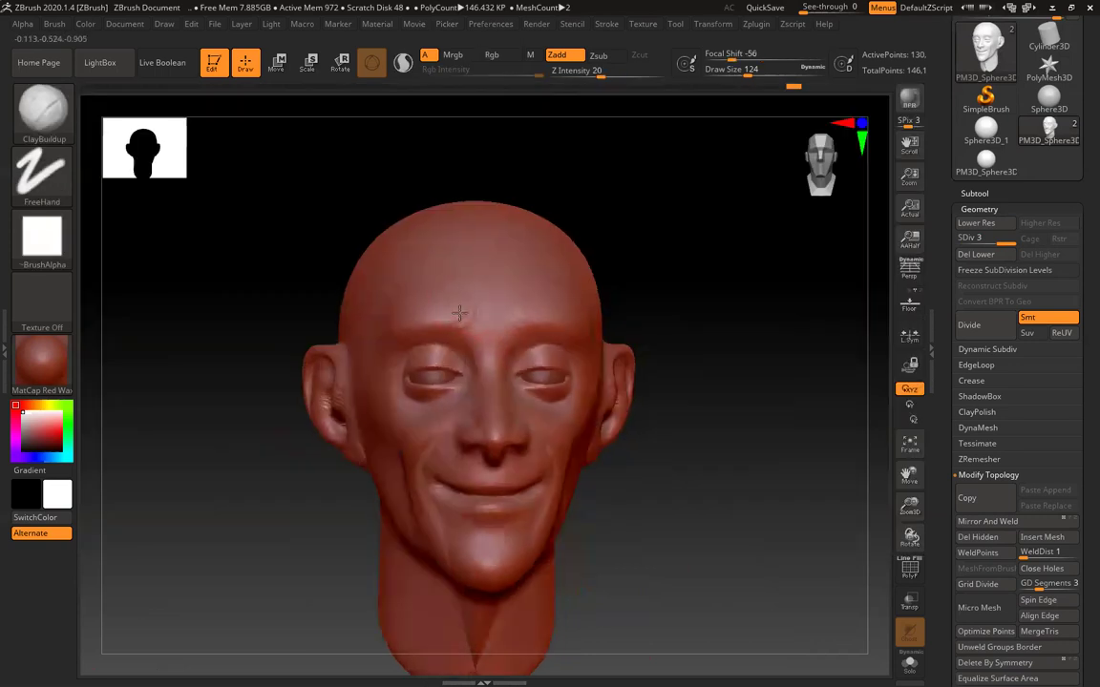
drag(472, 301, 467, 298)
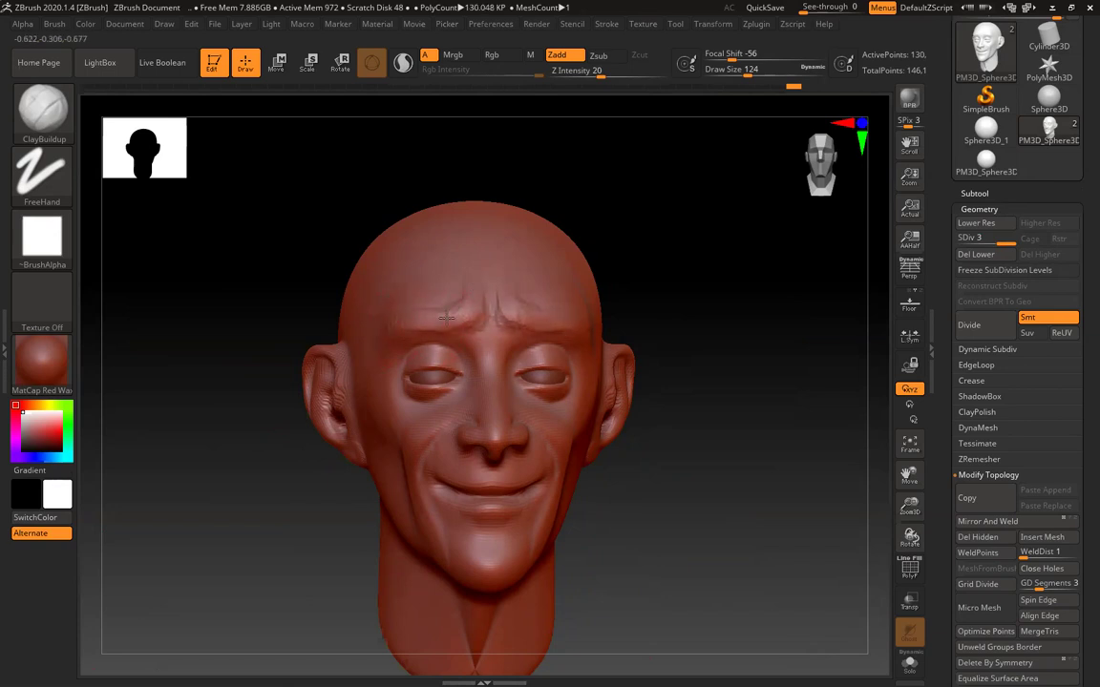
key(shift)
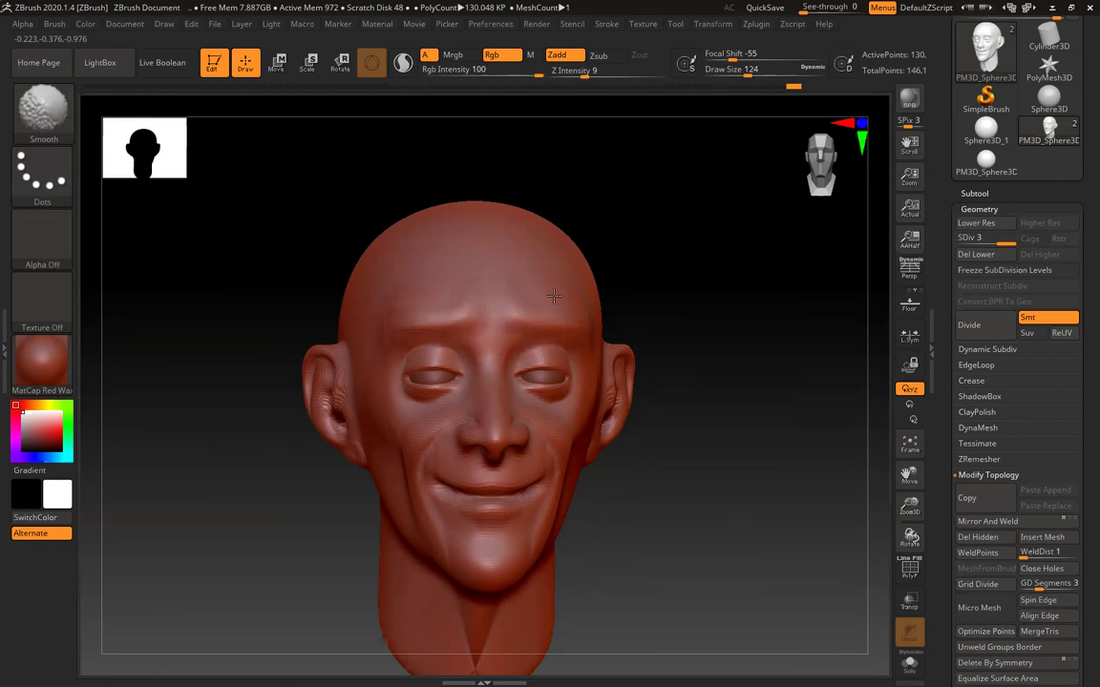
- Turn the head toward the cheek and lay diagonal ClayBuildup creases running toward the nose
mouse_move(231, 462)
mouse_down()
mouse_move(252, 496)
mouse_move(472, 386)
mouse_up()
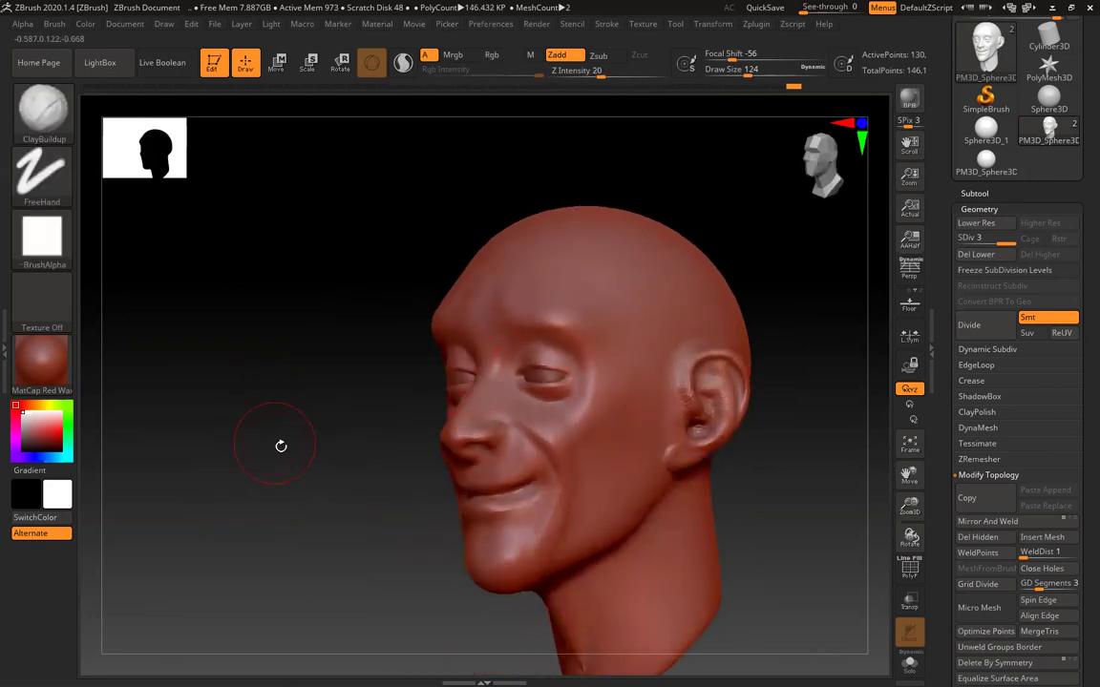
mouse_move(280, 467)
mouse_down()
mouse_move(299, 488)
mouse_move(764, 472)
mouse_move(726, 477)
mouse_up()
drag(685, 544, 633, 496)
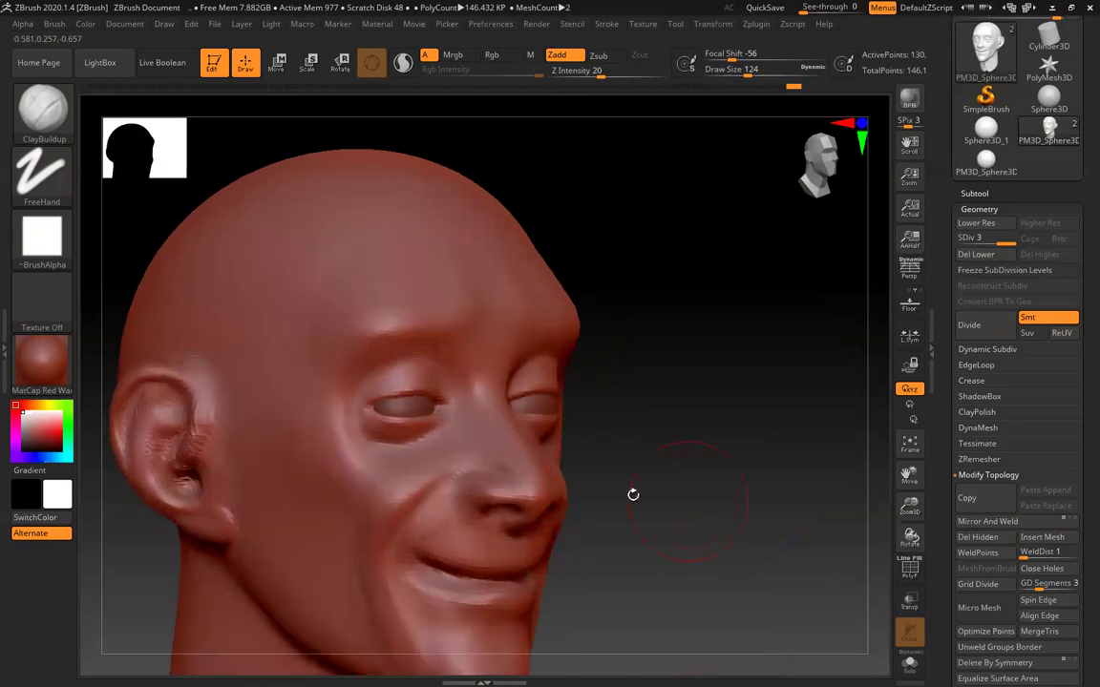
mouse_move(287, 439)
mouse_down()
mouse_move(353, 487)
mouse_move(358, 506)
mouse_up()
drag(258, 420, 348, 466)
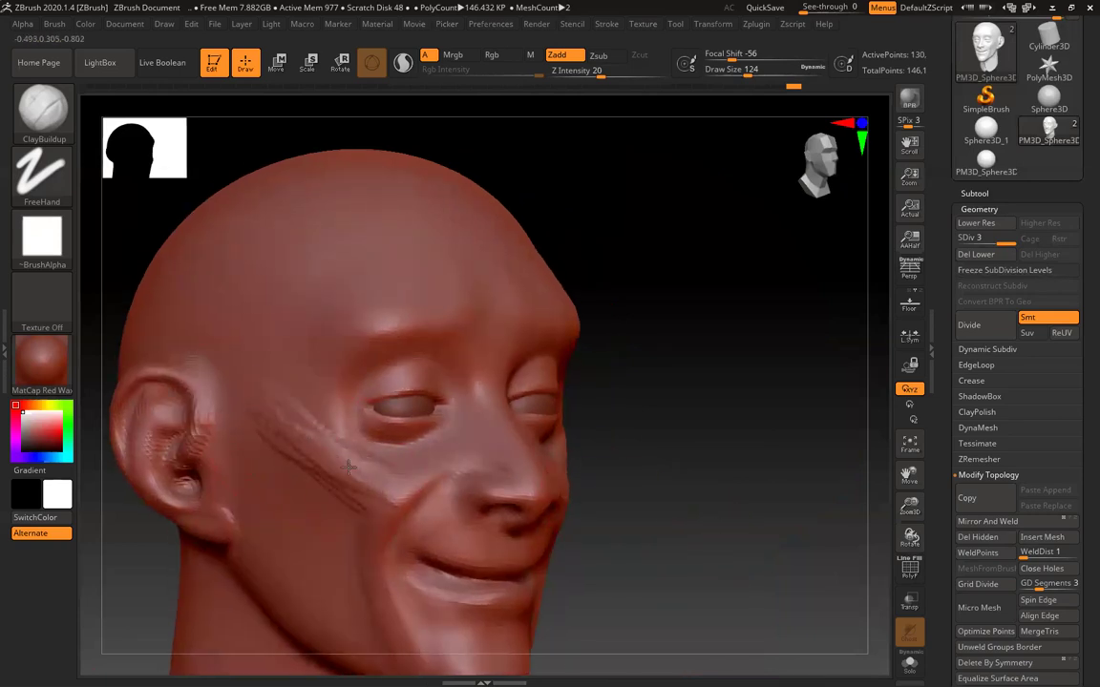